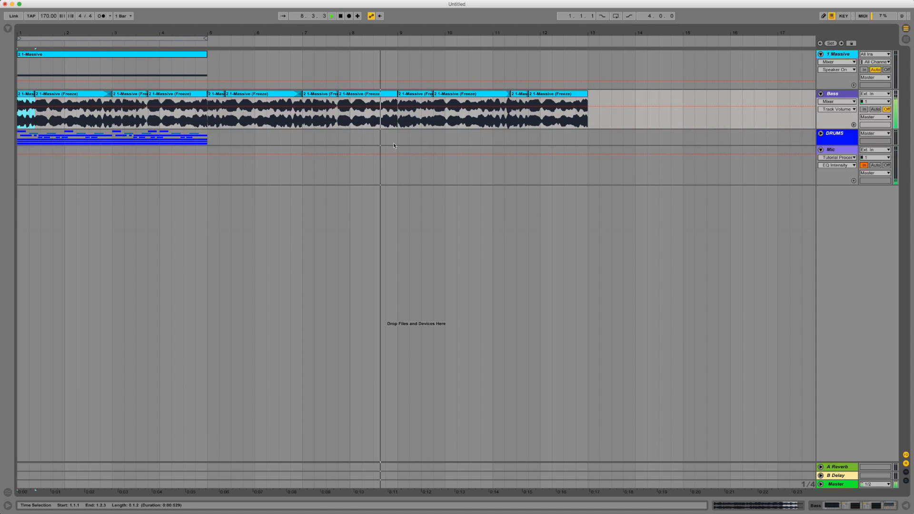
# Stop playback and examine the frozen Massive clips on the Bass track, highlighting bars 5 to 7 and the first four bars.
pyautogui.press('space')
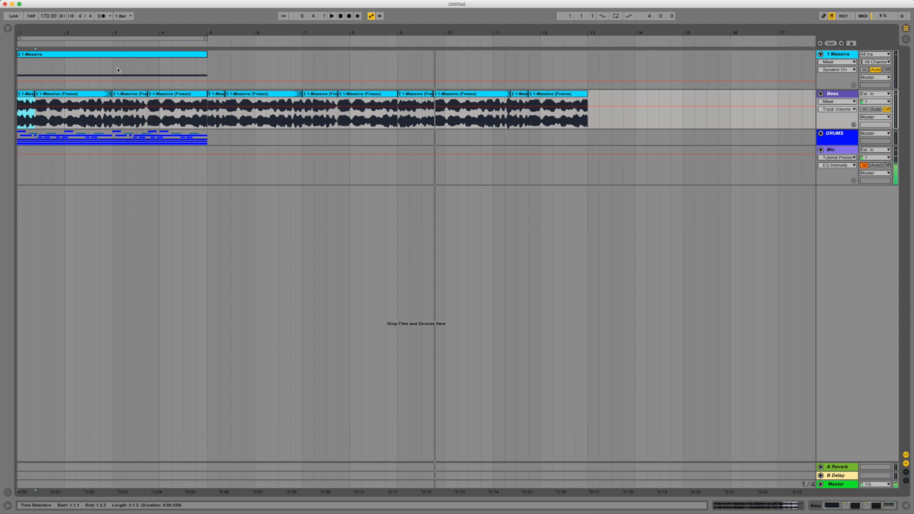
pyautogui.click(243, 103)
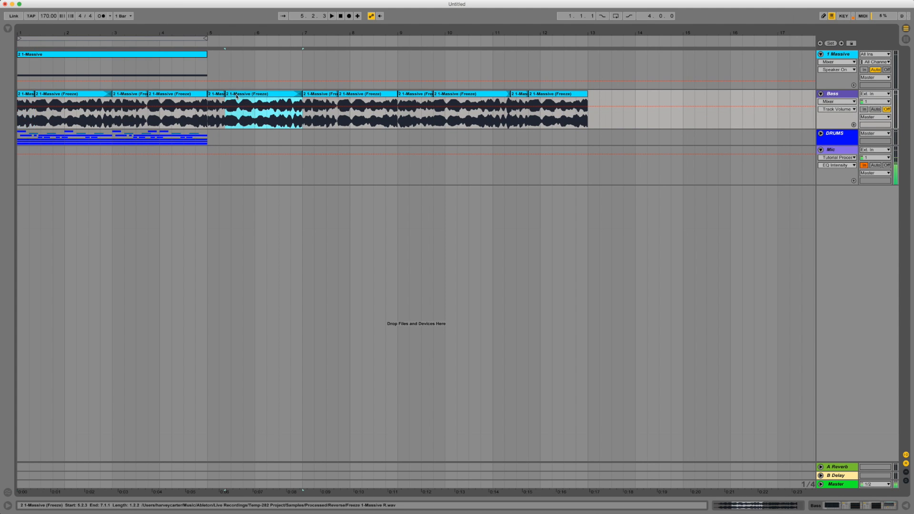
pyautogui.click(214, 95)
pyautogui.click(24, 93)
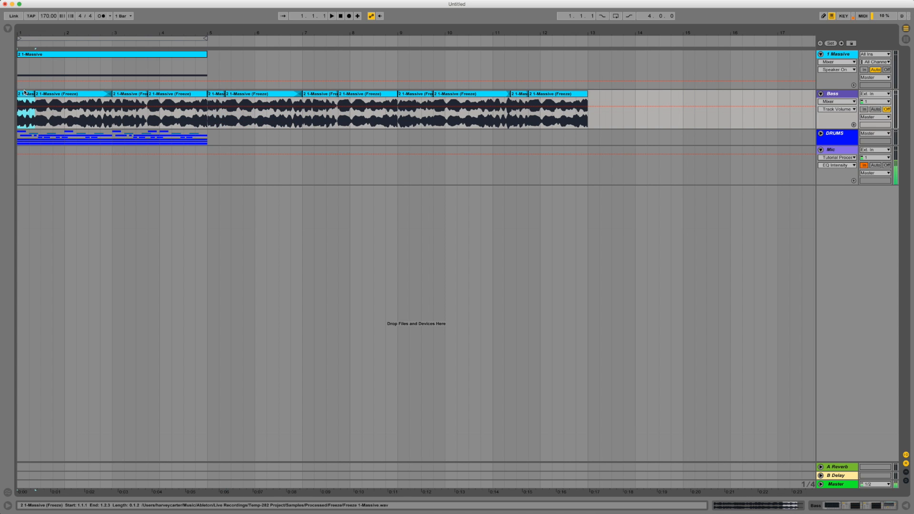
pyautogui.moveTo(302, 115); pyautogui.dragTo(210, 117)
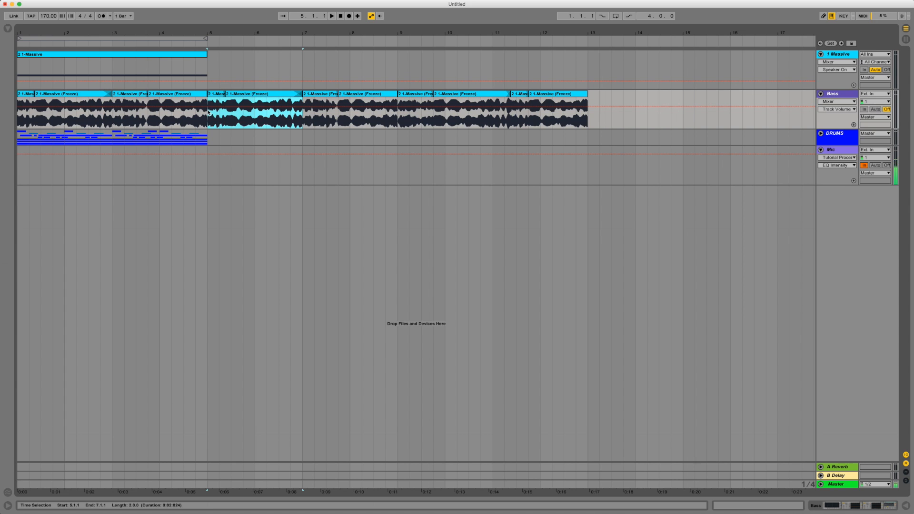
pyautogui.click(209, 113)
pyautogui.moveTo(19, 116); pyautogui.dragTo(205, 119)
pyautogui.click(205, 119)
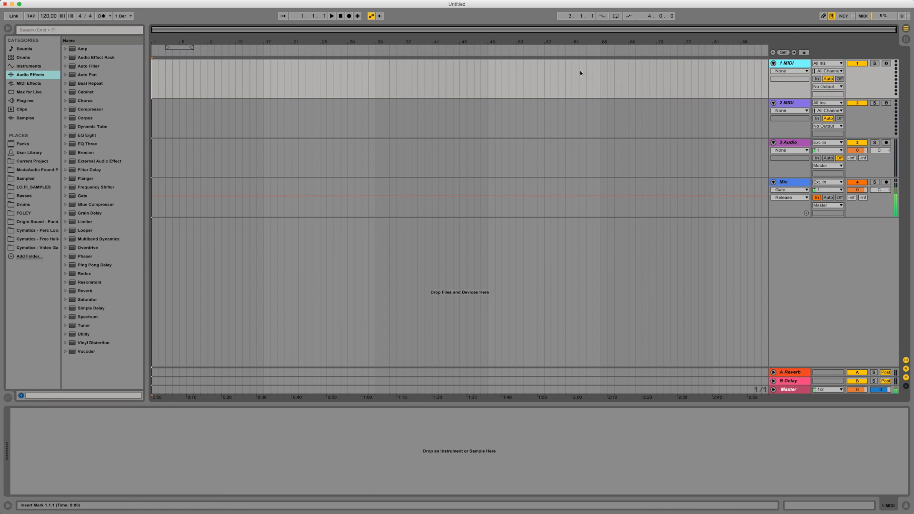
# Load the Massive plug-in onto the first MIDI track and reposition its window over the arrangement.
pyautogui.click(36, 100)
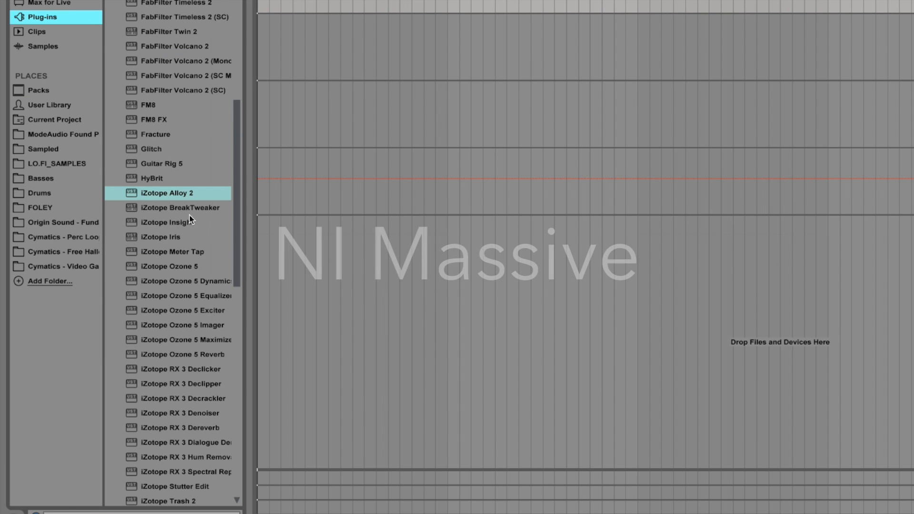
pyautogui.scroll(-10, 120, 231)
pyautogui.scroll(-5, 204, 238)
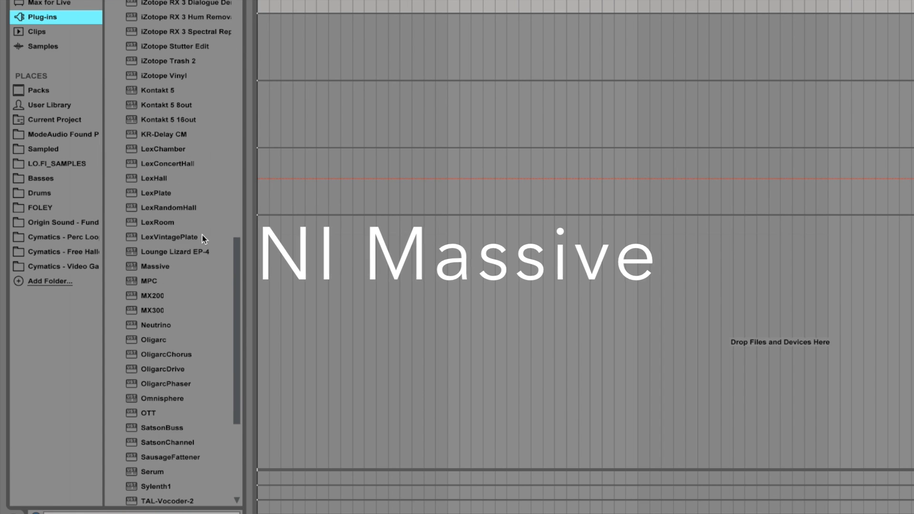
pyautogui.click(156, 210)
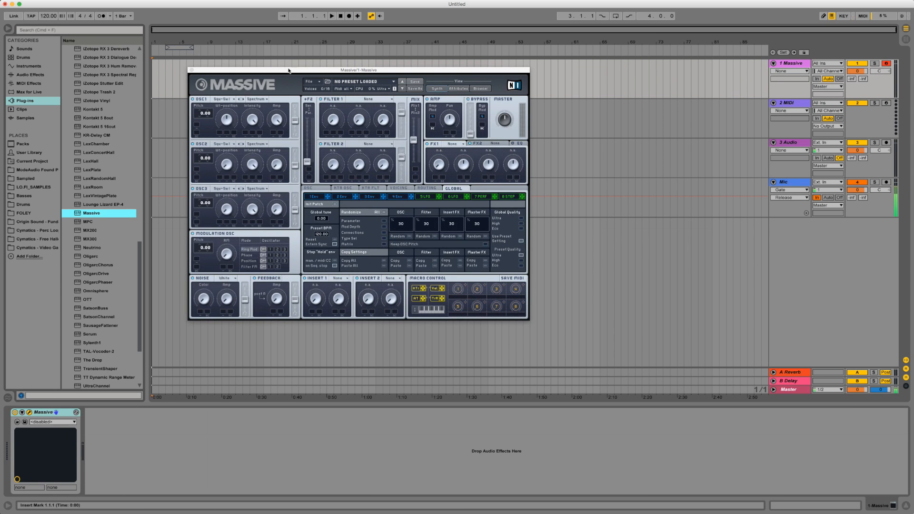
pyautogui.moveTo(289, 71); pyautogui.dragTo(307, 84)
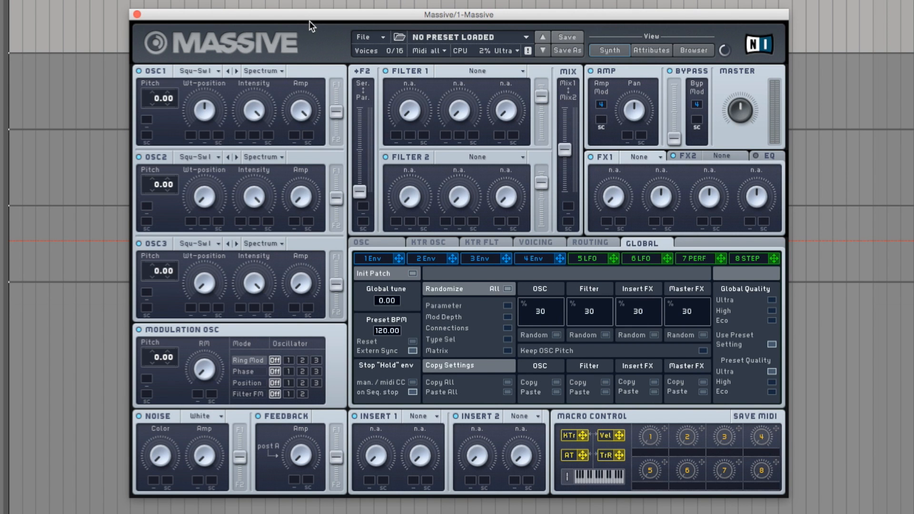
pyautogui.moveTo(309, 22); pyautogui.dragTo(330, 0)
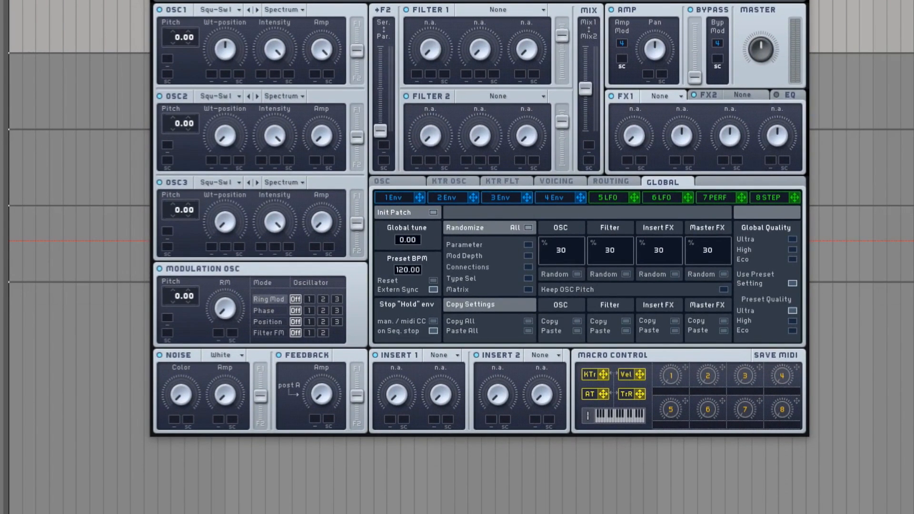
# Set the OSC1 wavetable to Dirty Needle.
pyautogui.click(234, 11)
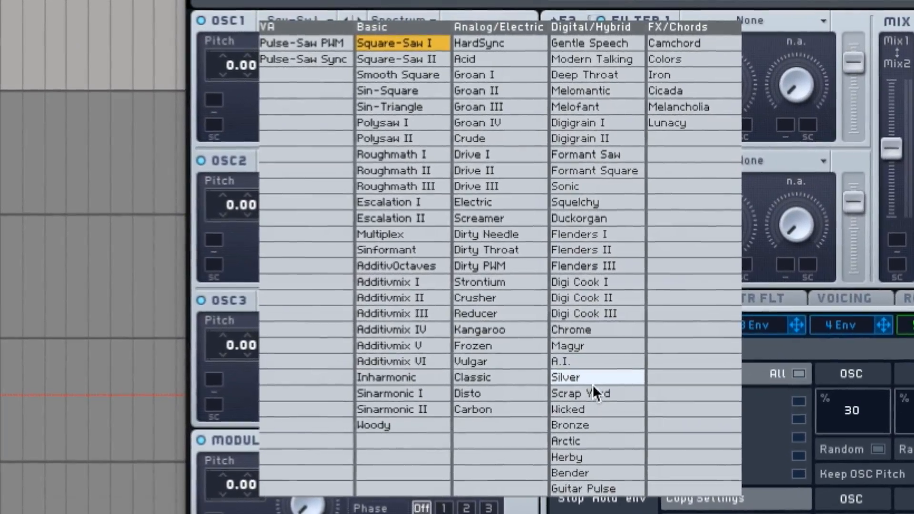
pyautogui.click(593, 394)
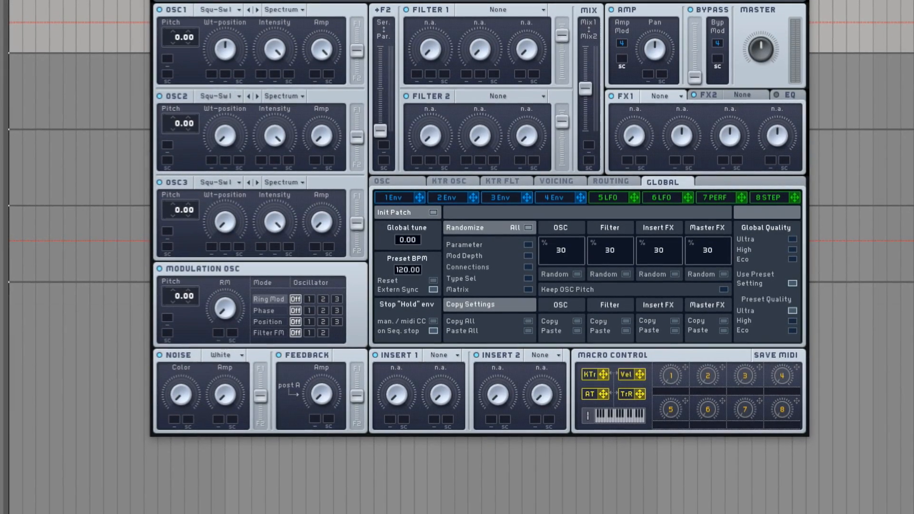
pyautogui.click(239, 9)
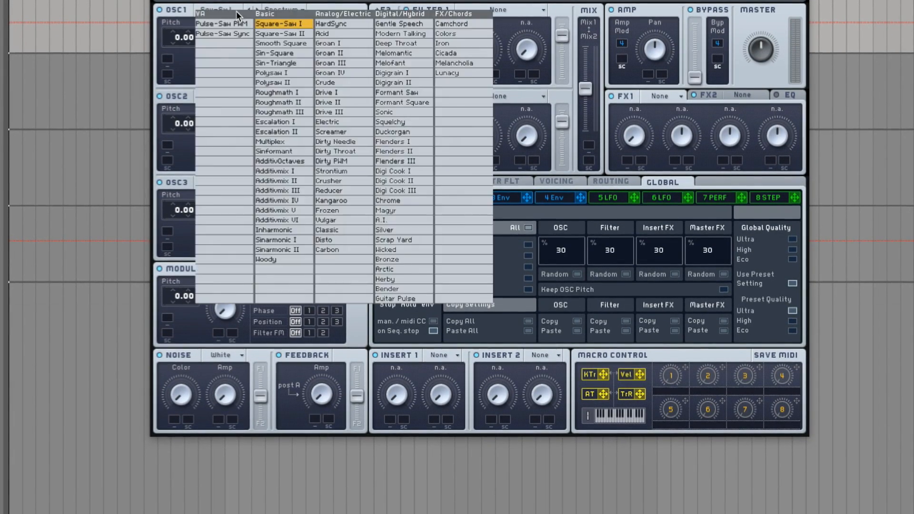
pyautogui.click(367, 142)
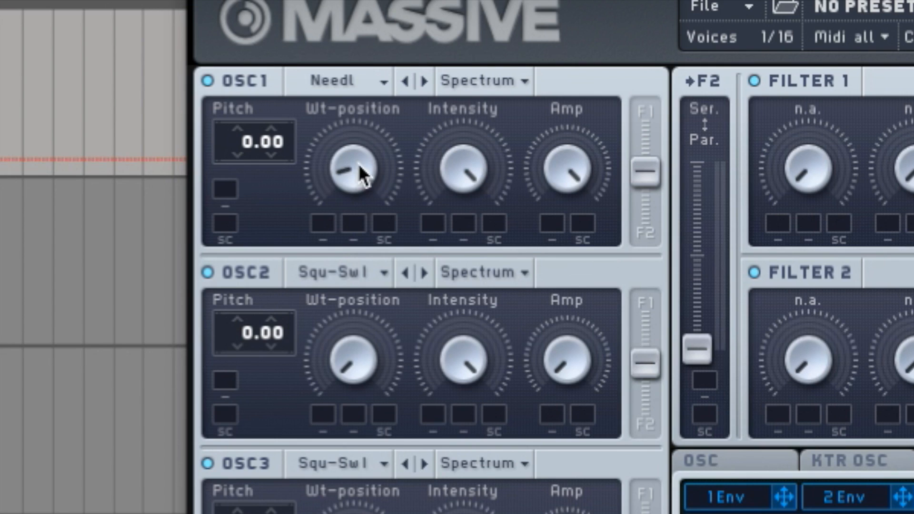
# Turn OSC1's Wt-position down to about 10 o'clock and set its wavetable mode to Bend -/+.
pyautogui.moveTo(229, 54); pyautogui.dragTo(229, 0)
pyautogui.moveTo(358, 53); pyautogui.dragTo(353, 191)
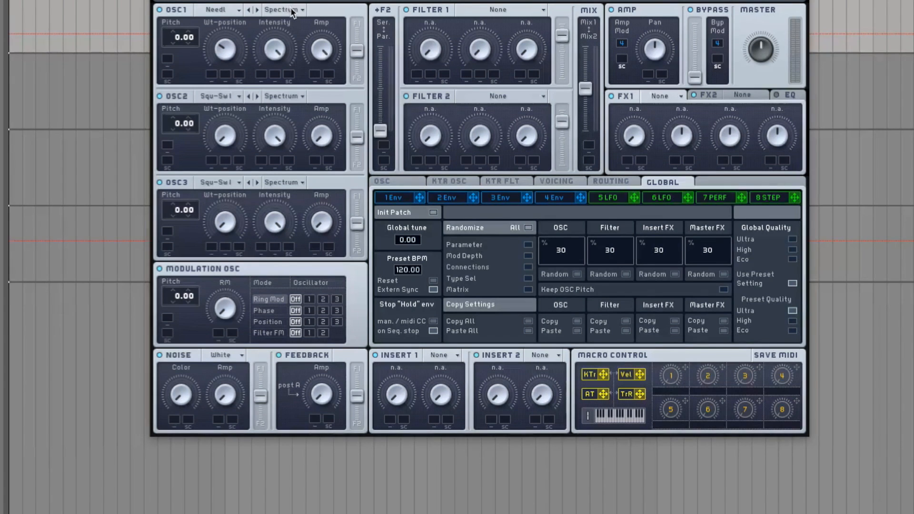
pyautogui.click(500, 82)
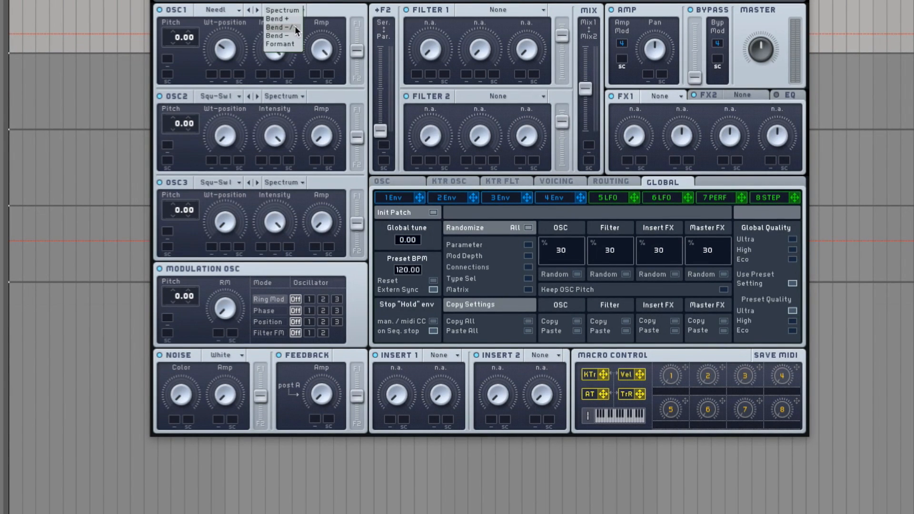
pyautogui.click(295, 27)
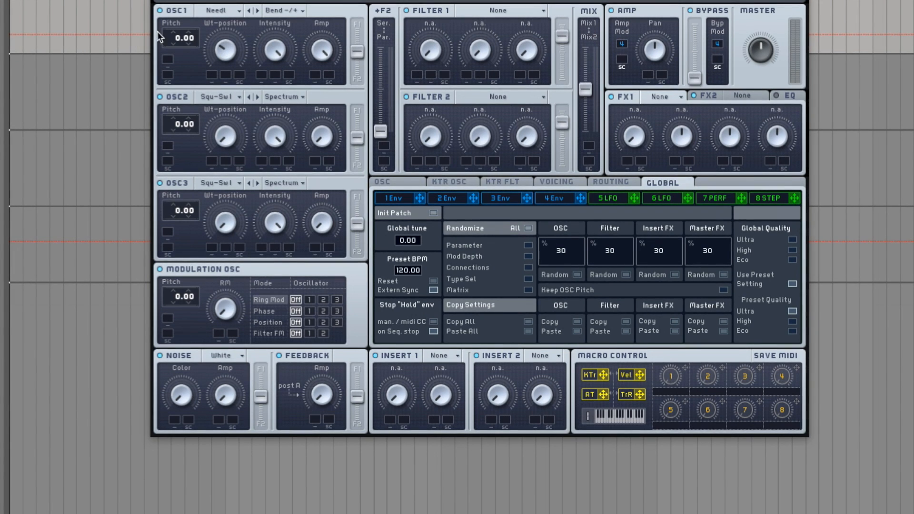
# Set OSC1's pitch to -12.00 and fine-tune its Wt-position to about 10 o'clock, keeping the Bend -/+ mode.
pyautogui.moveTo(176, 39); pyautogui.dragTo(179, 57)
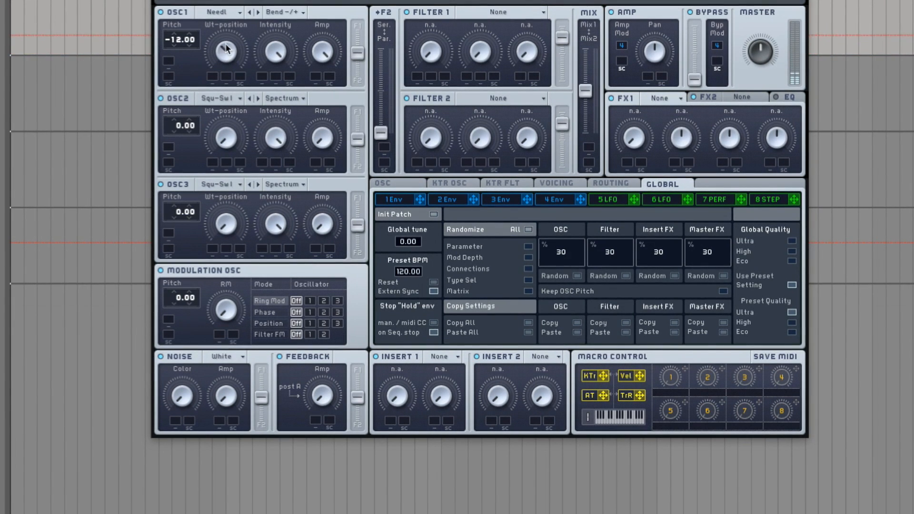
pyautogui.click(296, 12)
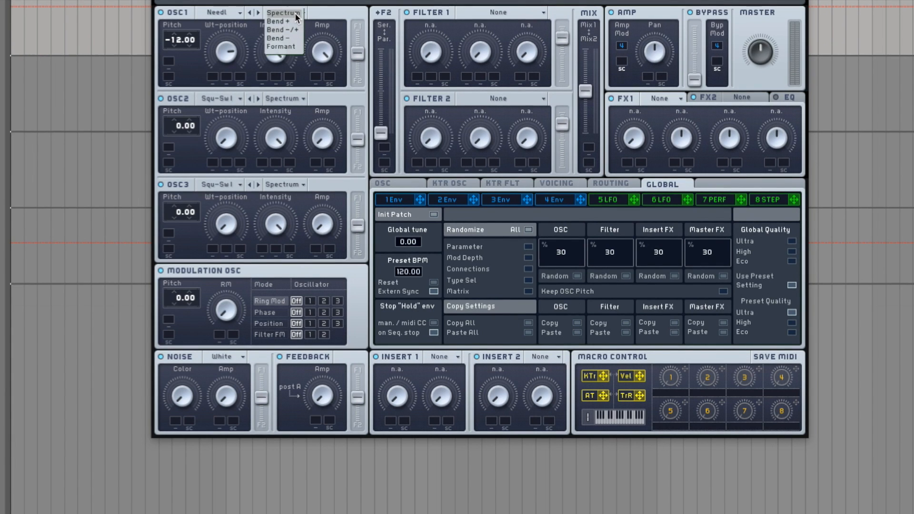
pyautogui.click(307, 1)
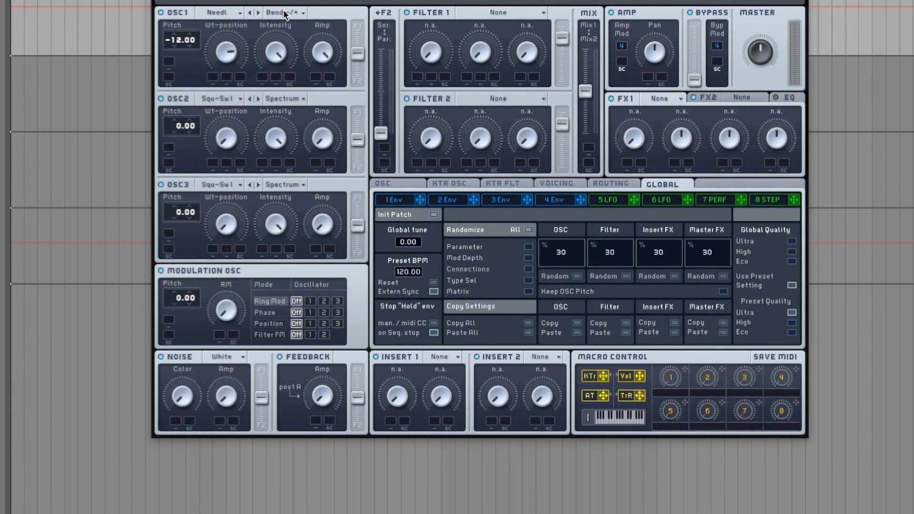
pyautogui.moveTo(224, 53); pyautogui.dragTo(224, 135)
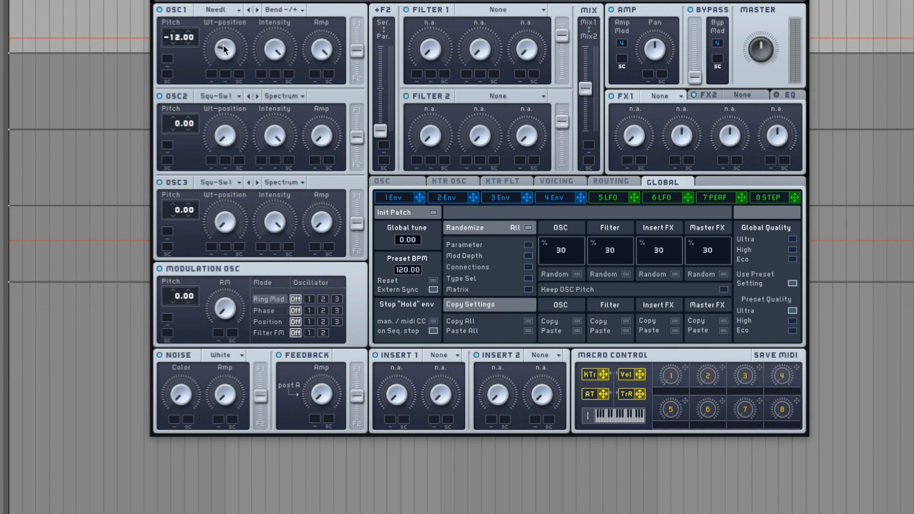
pyautogui.moveTo(225, 51); pyautogui.dragTo(226, 42)
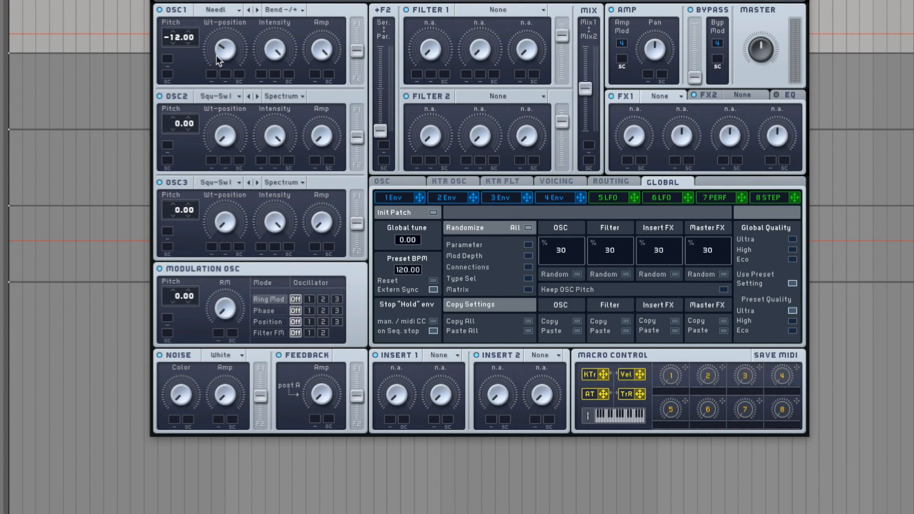
pyautogui.moveTo(225, 54)
pyautogui.mouseDown()
pyautogui.moveTo(228, 36)
pyautogui.moveTo(222, 72)
pyautogui.moveTo(226, 40)
pyautogui.moveTo(225, 53)
pyautogui.mouseUp()
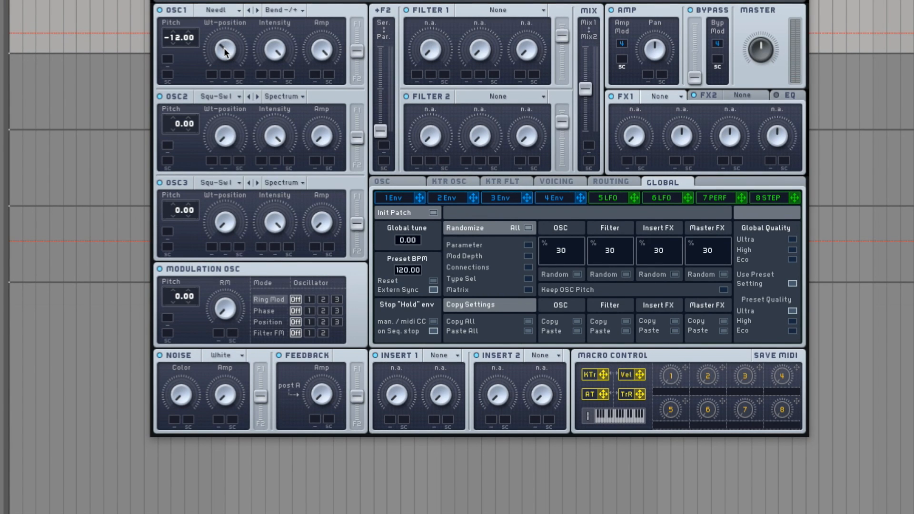
# Assign 5 LFO to modulate OSC1's Wt-position over a small upward range.
pyautogui.click(604, 198)
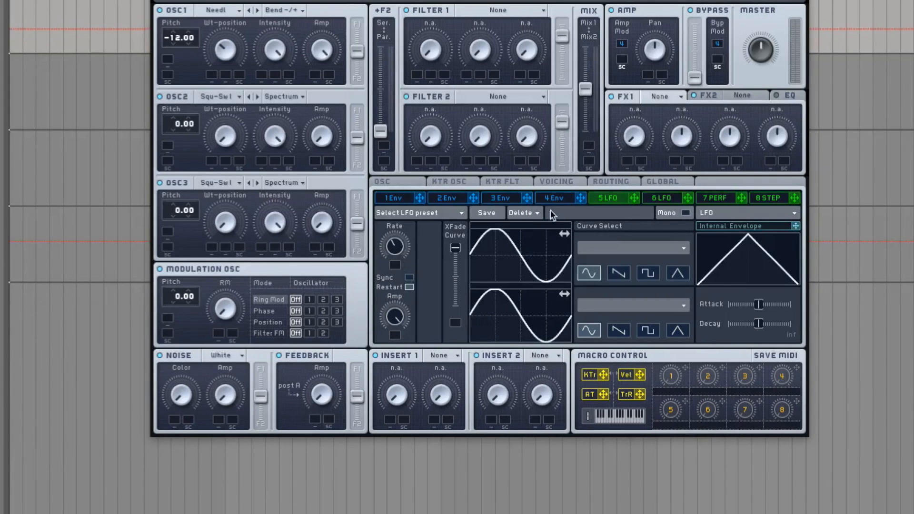
pyautogui.moveTo(635, 199); pyautogui.dragTo(209, 71)
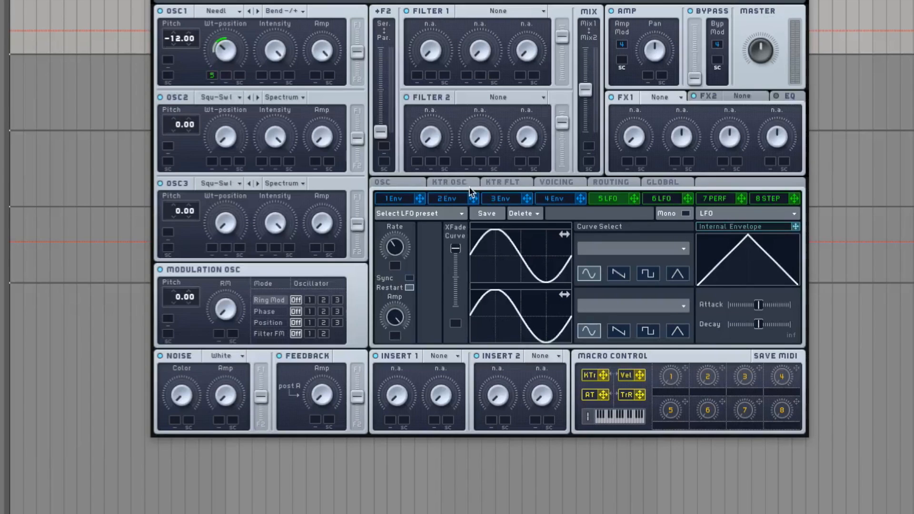
# Set the 4 Env attack to minimum and its decay level to maximum.
pyautogui.click(561, 197)
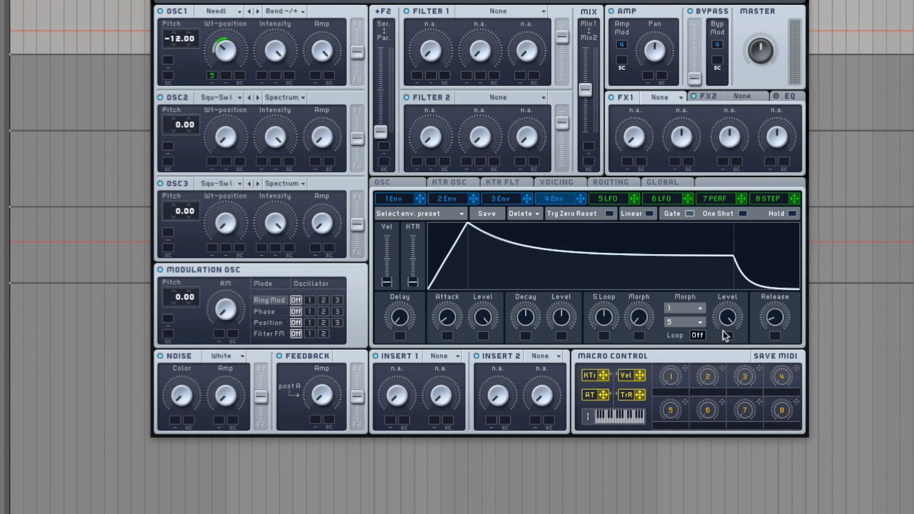
pyautogui.moveTo(447, 318); pyautogui.dragTo(447, 406)
pyautogui.moveTo(573, 315); pyautogui.dragTo(561, 128)
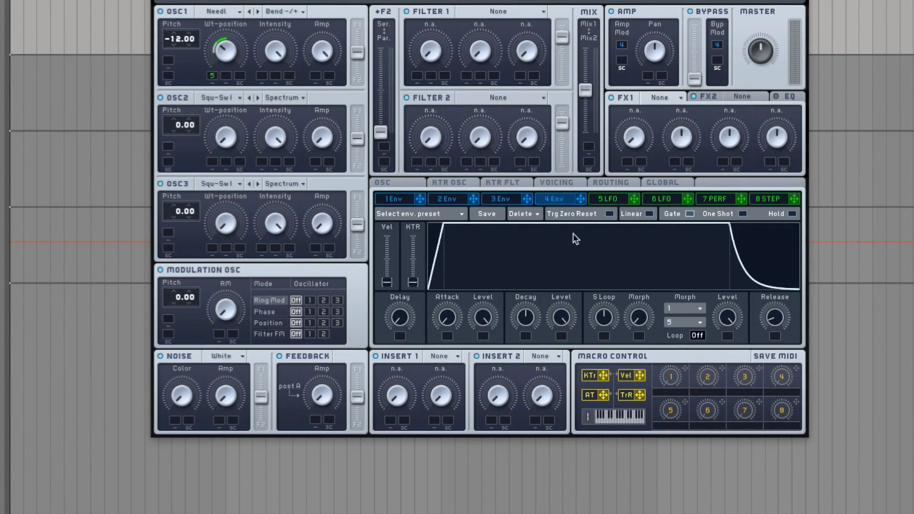
# Assign 1 Env to OSC1's pitch with an amount of -5.00, and give the envelope a long attack and maximum decay level.
pyautogui.click(401, 199)
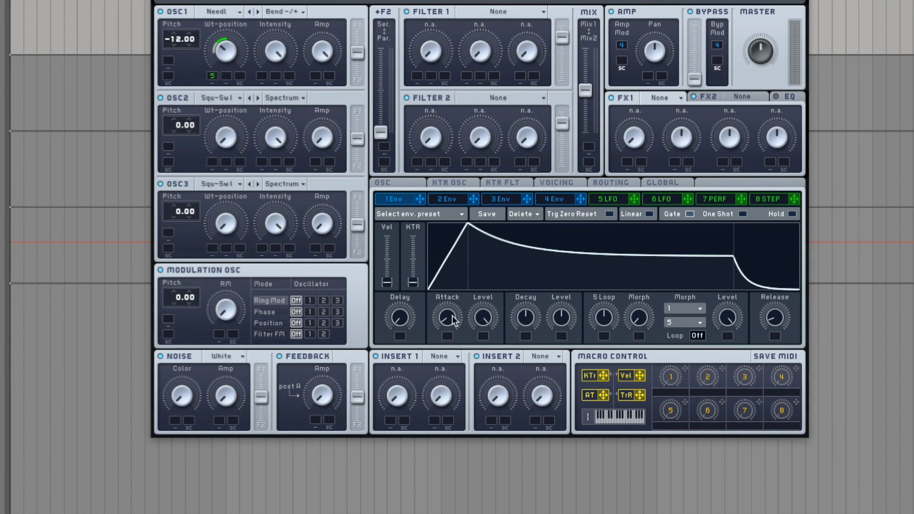
pyautogui.moveTo(413, 199); pyautogui.dragTo(183, 69)
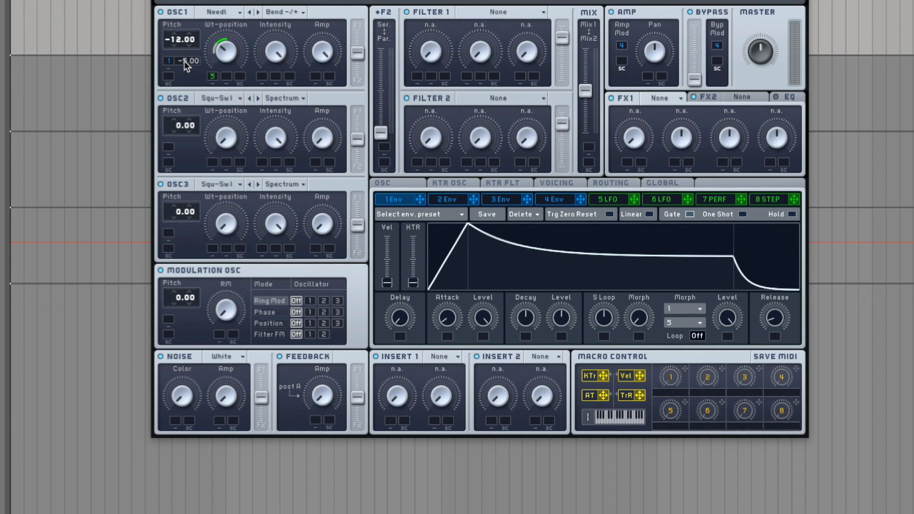
pyautogui.moveTo(456, 323); pyautogui.dragTo(462, 256)
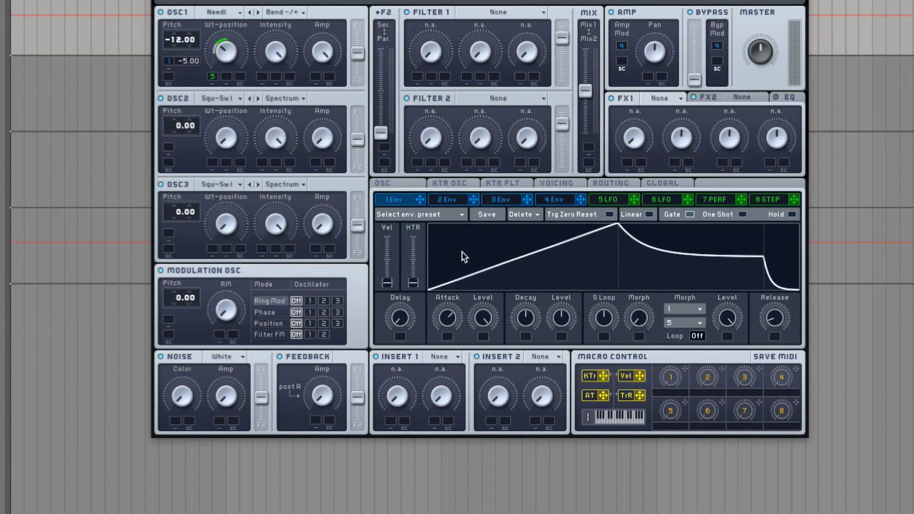
pyautogui.moveTo(565, 319); pyautogui.dragTo(567, 71)
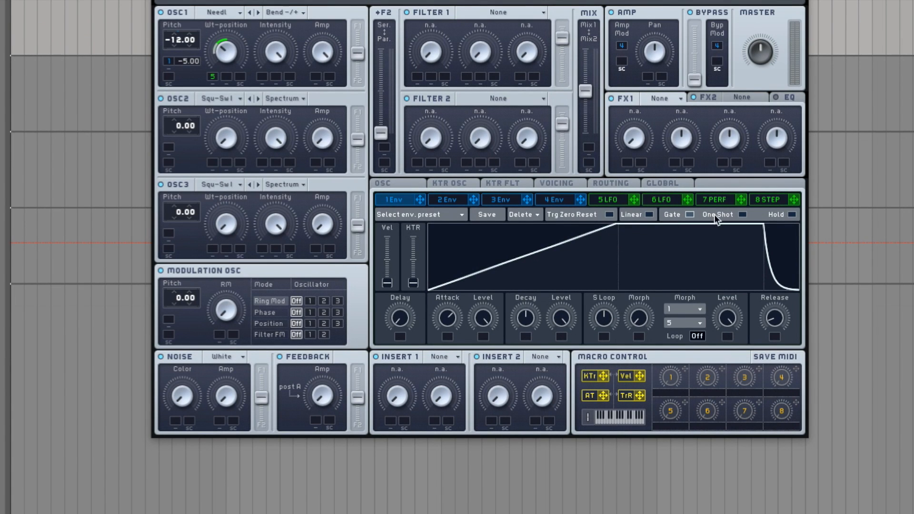
pyautogui.moveTo(449, 303)
pyautogui.mouseDown()
pyautogui.moveTo(447, 320)
pyautogui.moveTo(445, 301)
pyautogui.mouseUp()
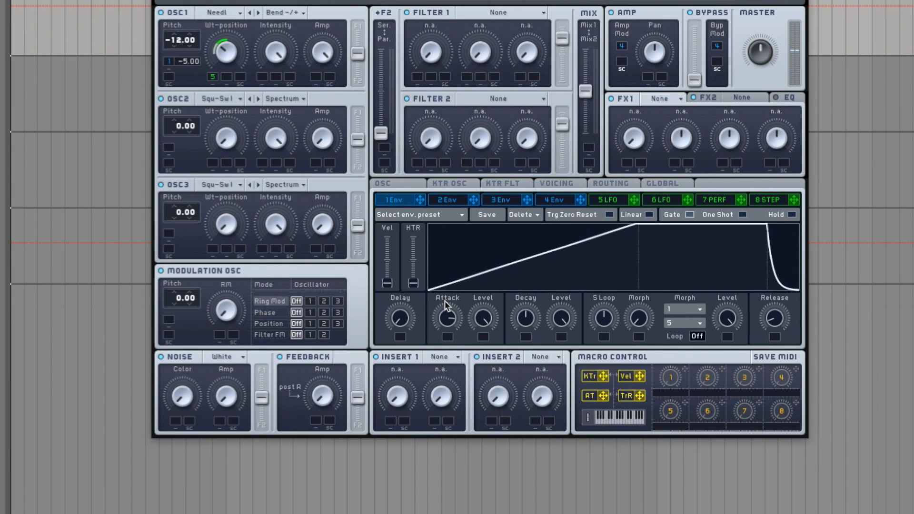
pyautogui.moveTo(445, 301); pyautogui.dragTo(446, 303)
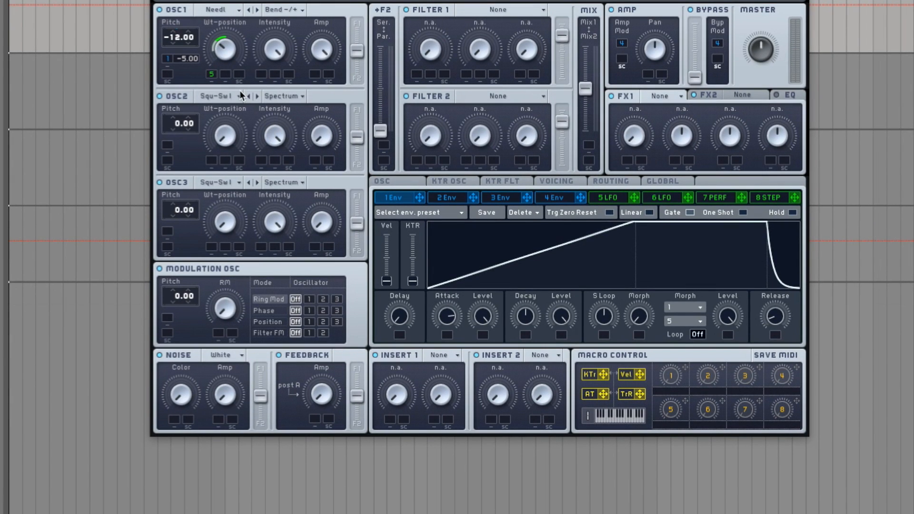
# Set the OSC2 wavetable to Screamer.
pyautogui.click(232, 94)
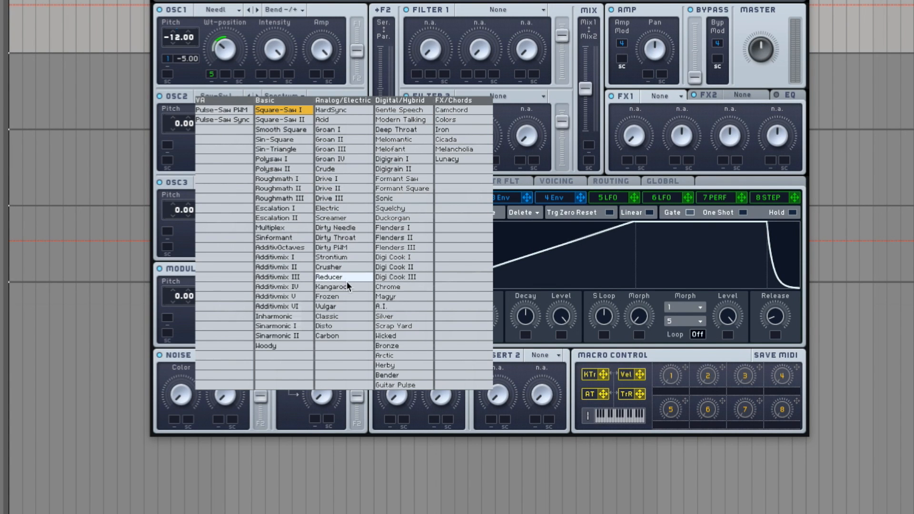
pyautogui.click(334, 217)
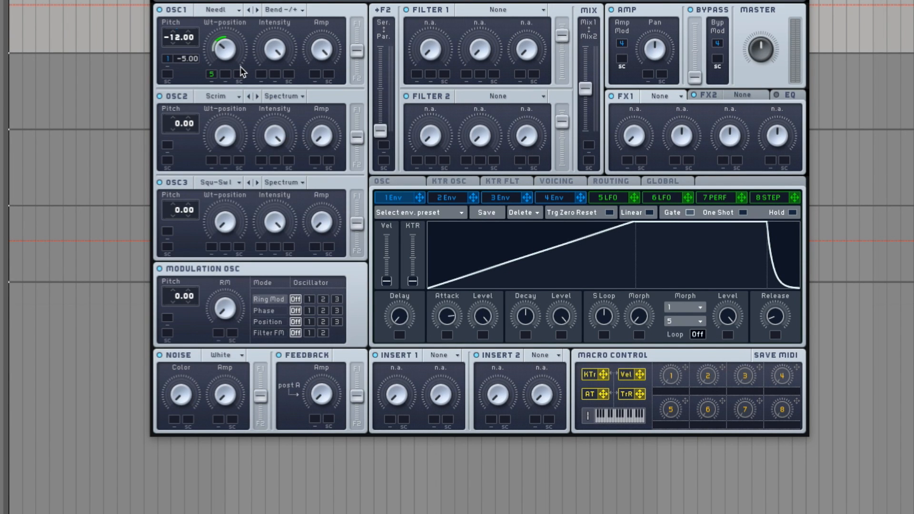
# Set OSC2 to Bend -/+ mode, raise its amp to maximum, and set its Wt-position to about halfway.
pyautogui.click(299, 96)
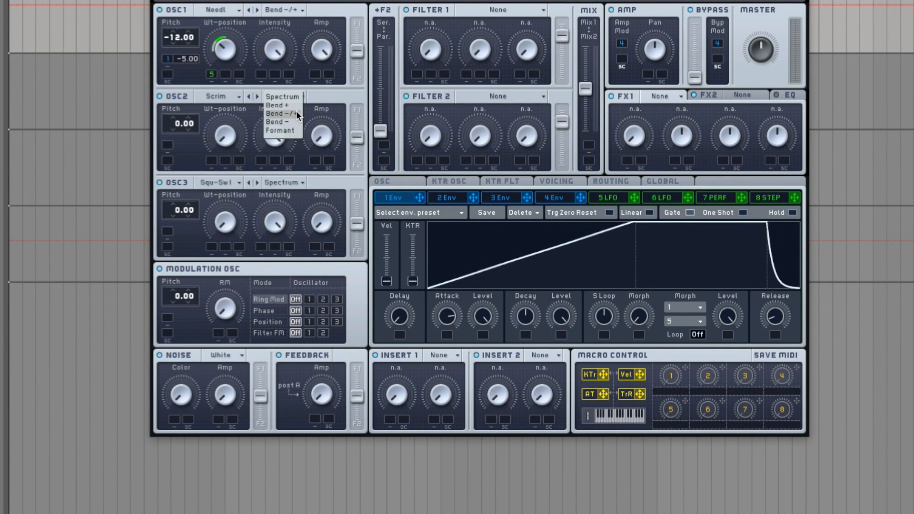
pyautogui.click(296, 114)
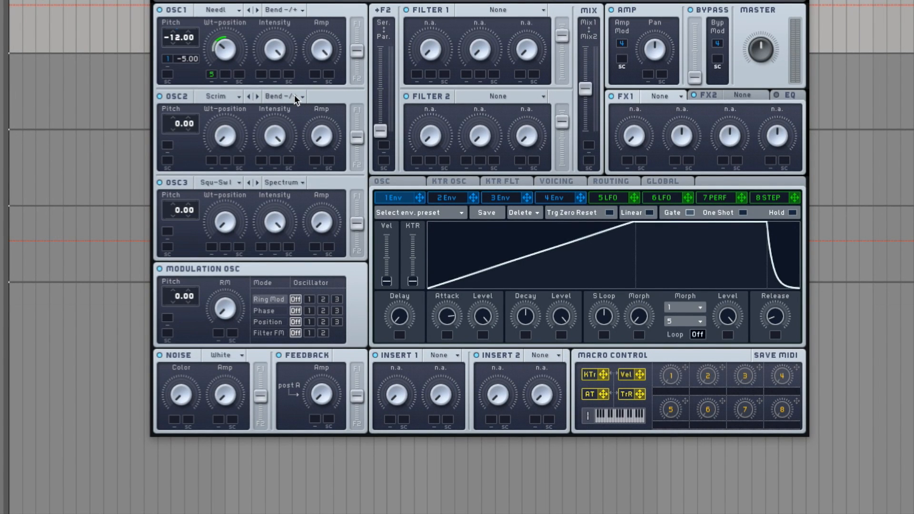
pyautogui.moveTo(318, 125); pyautogui.dragTo(311, 88)
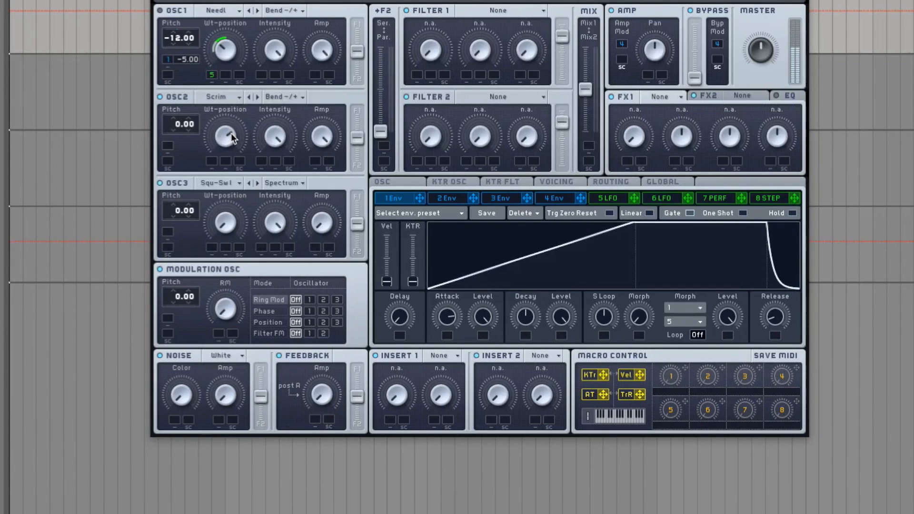
pyautogui.moveTo(231, 139)
pyautogui.mouseDown()
pyautogui.moveTo(235, 169)
pyautogui.moveTo(223, 164)
pyautogui.moveTo(239, 152)
pyautogui.moveTo(243, 125)
pyautogui.mouseUp()
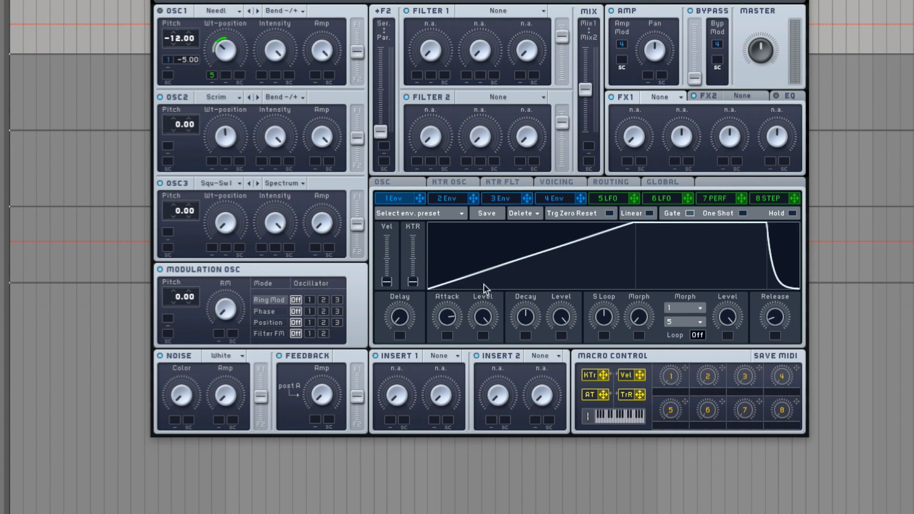
# Assign 5 LFO to OSC2's Wt-position with an upward range and 1 Env to OSC2's pitch with an amount of -5.00.
pyautogui.click(602, 202)
pyautogui.moveTo(635, 199); pyautogui.dragTo(213, 164)
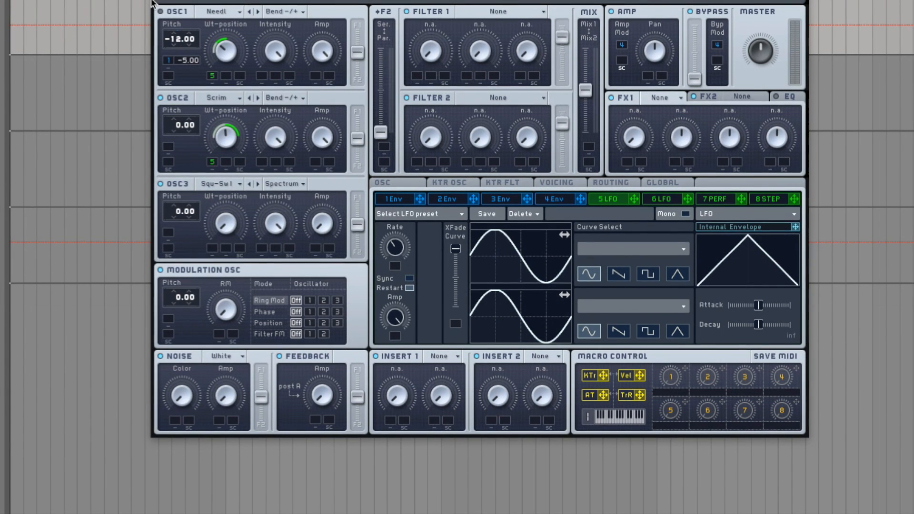
pyautogui.moveTo(423, 199); pyautogui.dragTo(188, 162)
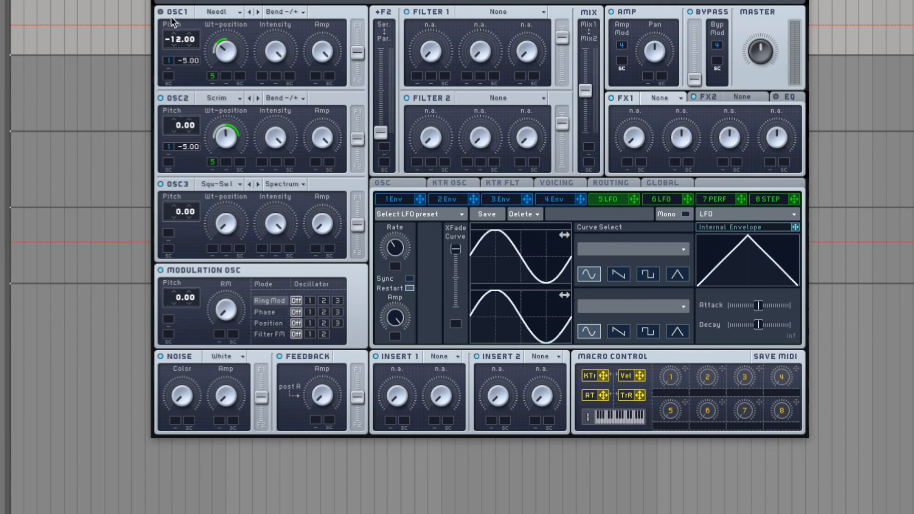
# Mute OSC2 to hear OSC1 alone, bring OSC2's amp back to about two thirds, and lower its Wt-position slightly.
pyautogui.moveTo(312, 135); pyautogui.dragTo(276, 434)
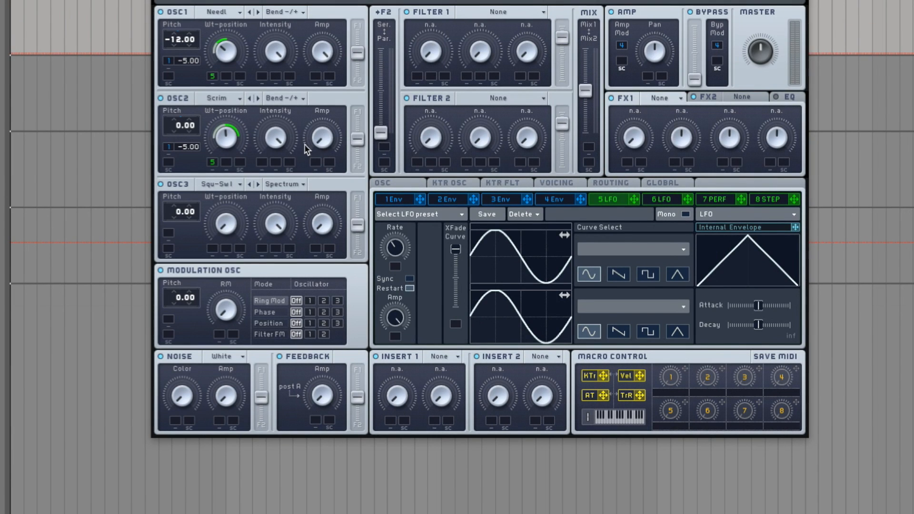
pyautogui.moveTo(320, 141); pyautogui.dragTo(329, 58)
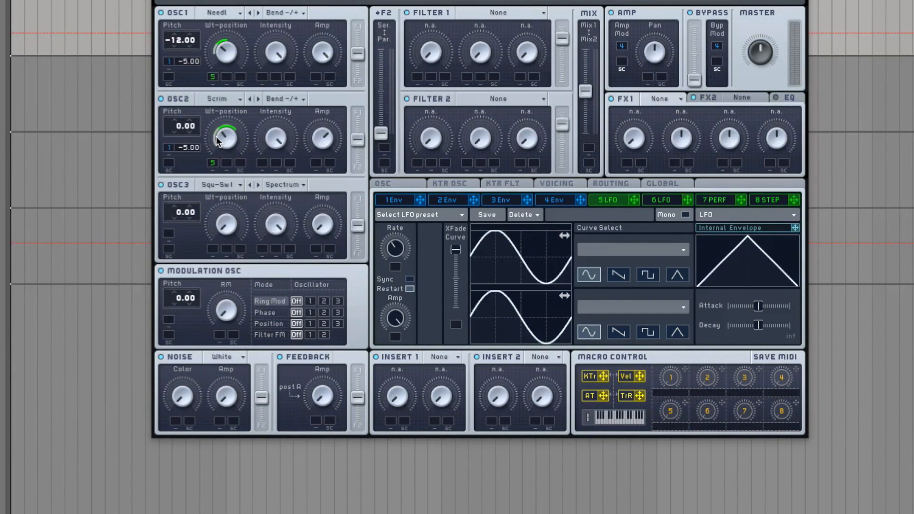
# Set the Modulation OSC to Phase mode at pitch -12.00, with 1 Env modulating its pitch by -5.00.
pyautogui.click(296, 312)
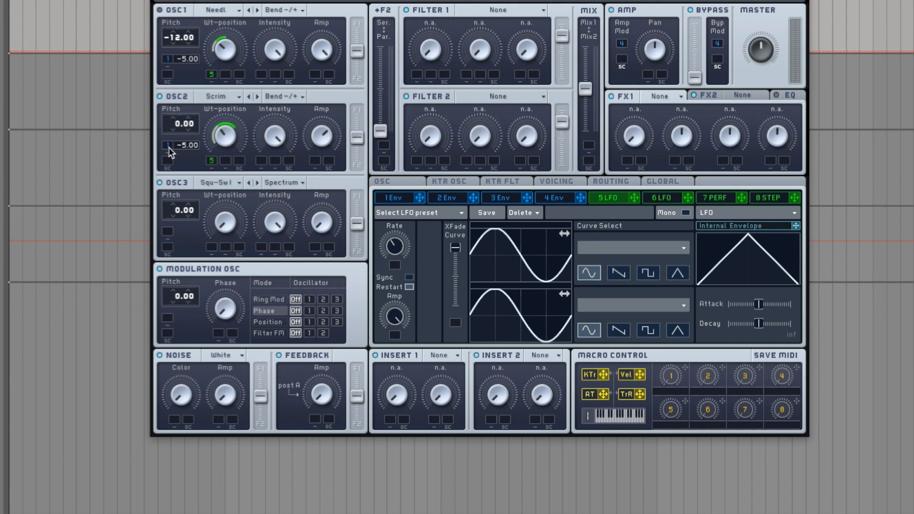
pyautogui.moveTo(169, 293); pyautogui.dragTo(174, 309)
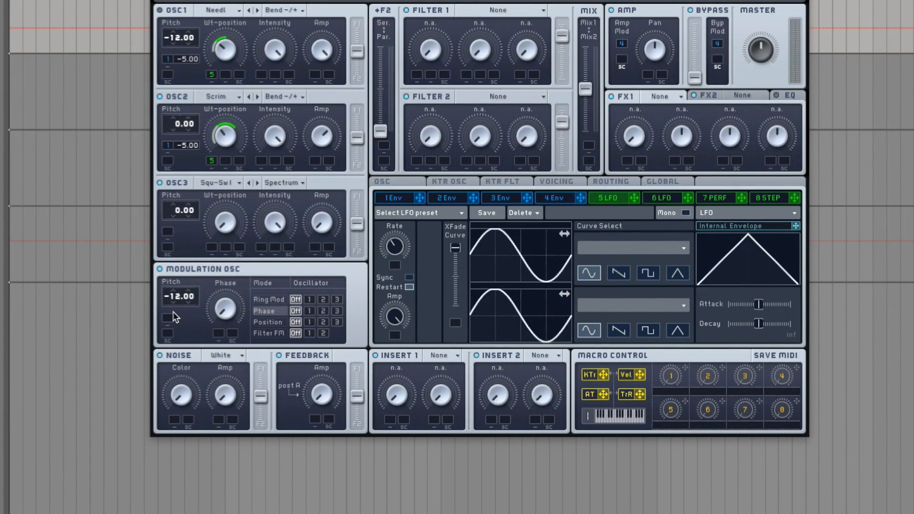
pyautogui.moveTo(420, 200); pyautogui.dragTo(181, 325)
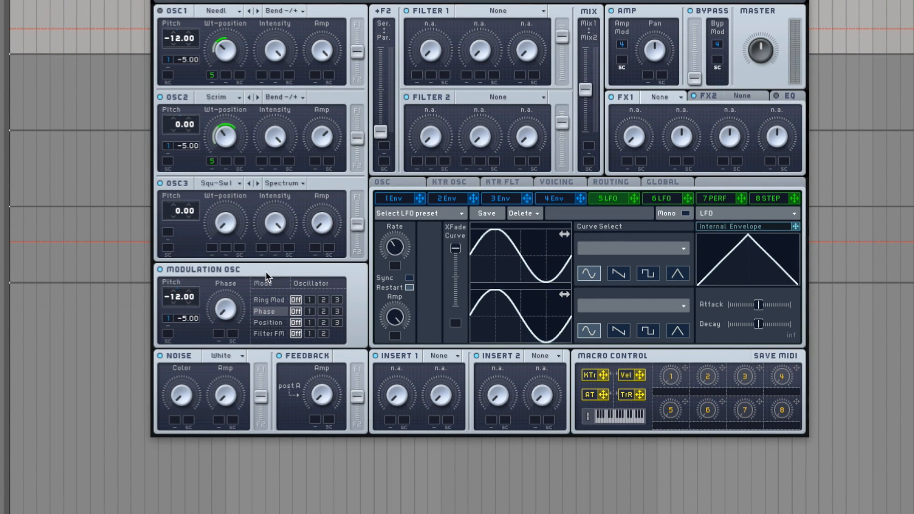
# Apply the phase modulation to OSC2 and assign 5 LFO to the Modulation OSC's Phase amount over a small upward range.
pyautogui.click(321, 311)
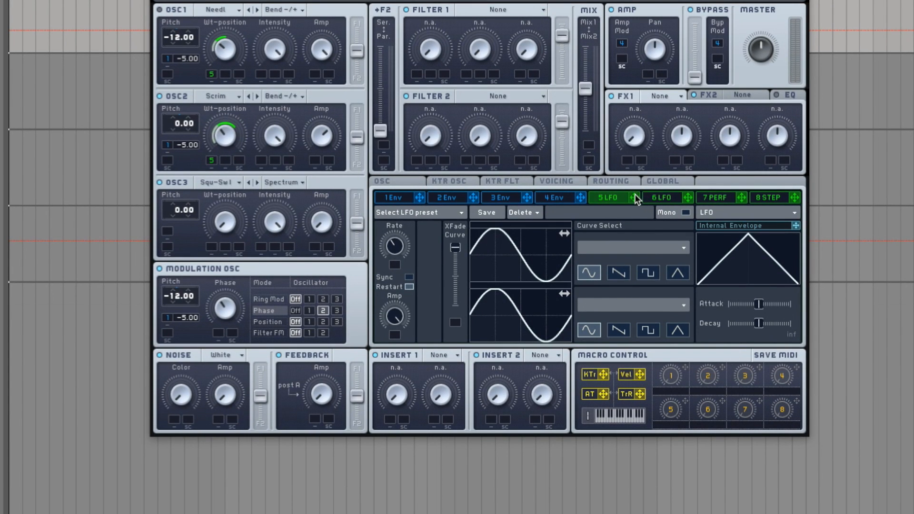
pyautogui.moveTo(634, 198); pyautogui.dragTo(218, 340)
pyautogui.moveTo(218, 334); pyautogui.dragTo(223, 298)
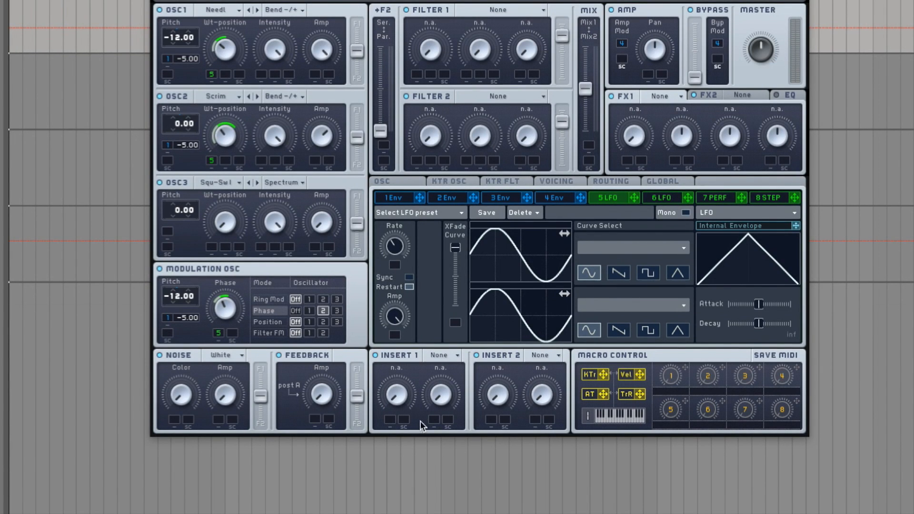
# Load P Shaper in Insert 1, with Dry/Wet at maximum and Drive at about three quarters.
pyautogui.click(439, 361)
pyautogui.click(413, 354)
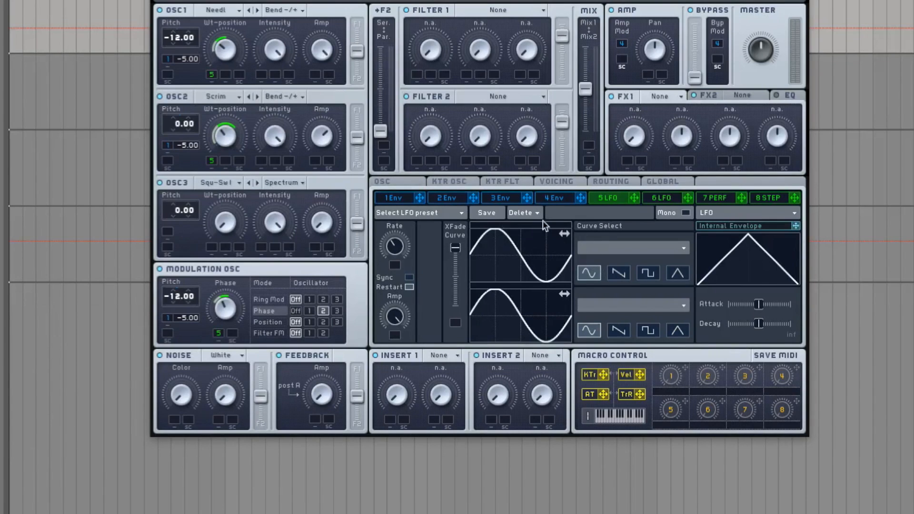
pyautogui.click(439, 355)
pyautogui.click(463, 413)
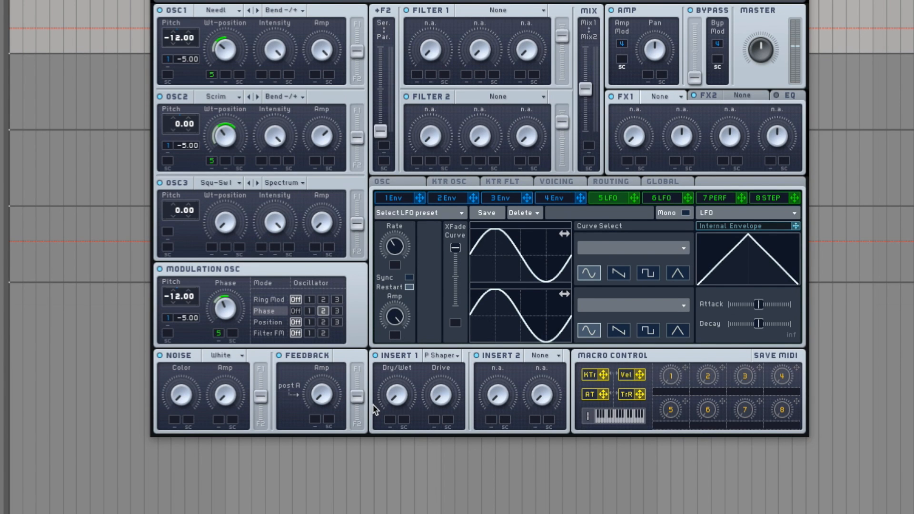
pyautogui.moveTo(393, 407); pyautogui.dragTo(399, 387)
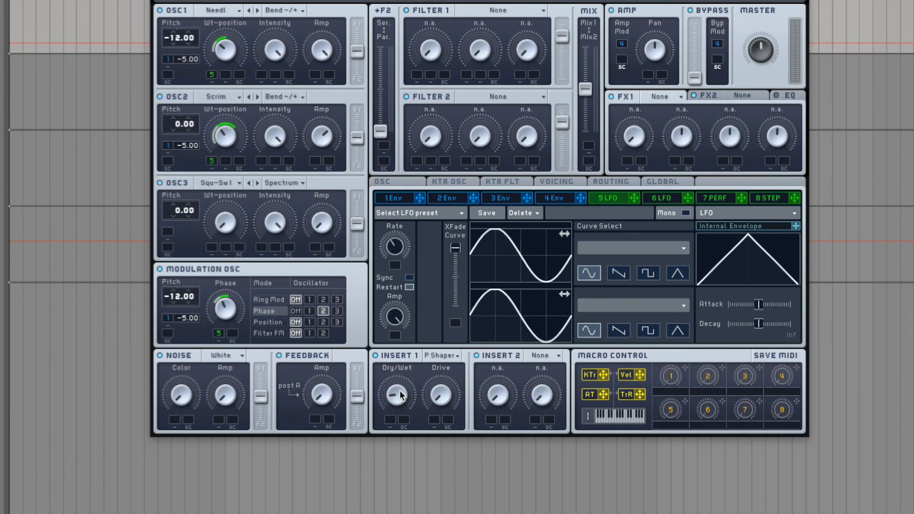
pyautogui.moveTo(400, 390); pyautogui.dragTo(403, 229)
pyautogui.moveTo(441, 390); pyautogui.dragTo(441, 305)
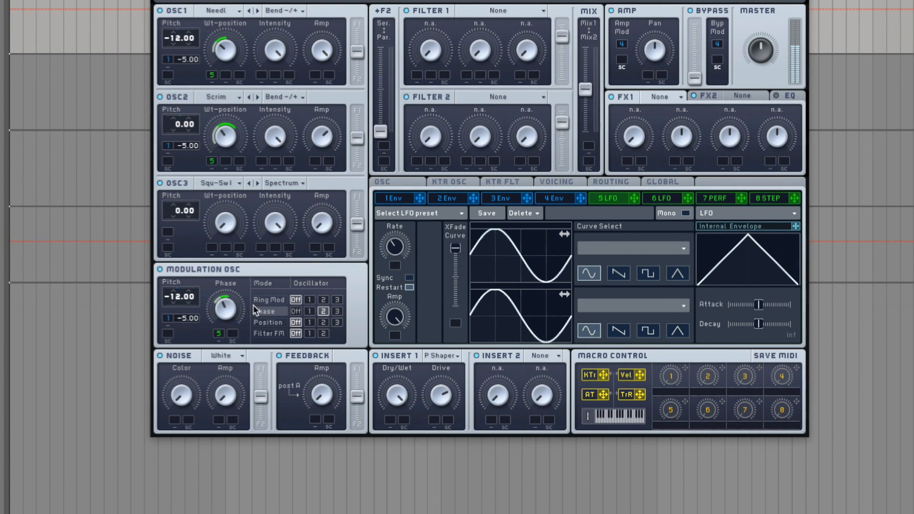
# Fine-tune the Modulation OSC's Phase amount to just below halfway.
pyautogui.moveTo(219, 311)
pyautogui.mouseDown()
pyautogui.moveTo(228, 285)
pyautogui.moveTo(225, 325)
pyautogui.mouseUp()
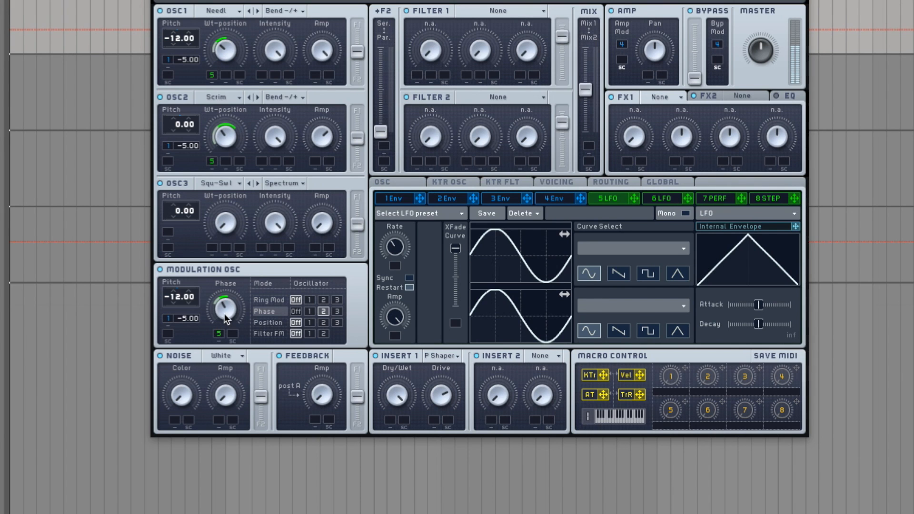
pyautogui.moveTo(222, 311); pyautogui.dragTo(225, 303)
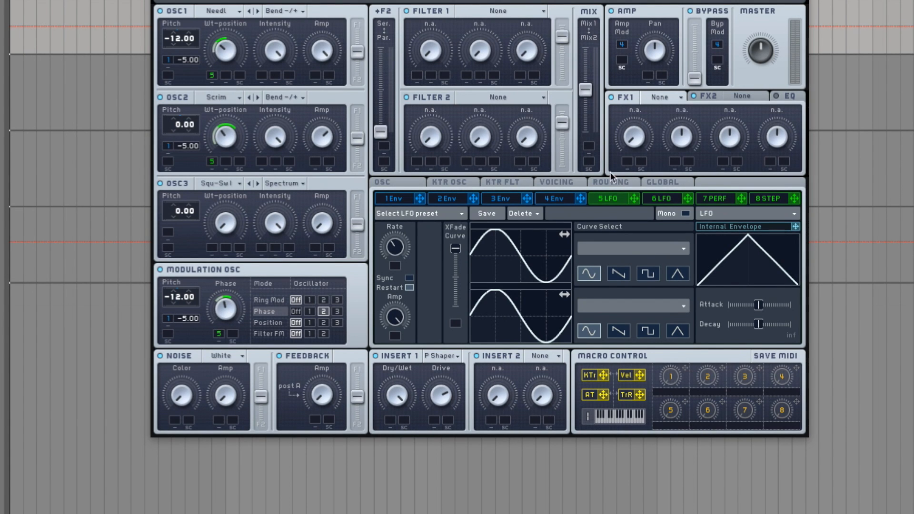
# Set Unisono to 3 voices with a slight Pitch Cutoff spread switched on, and lower the master volume.
pyautogui.click(557, 182)
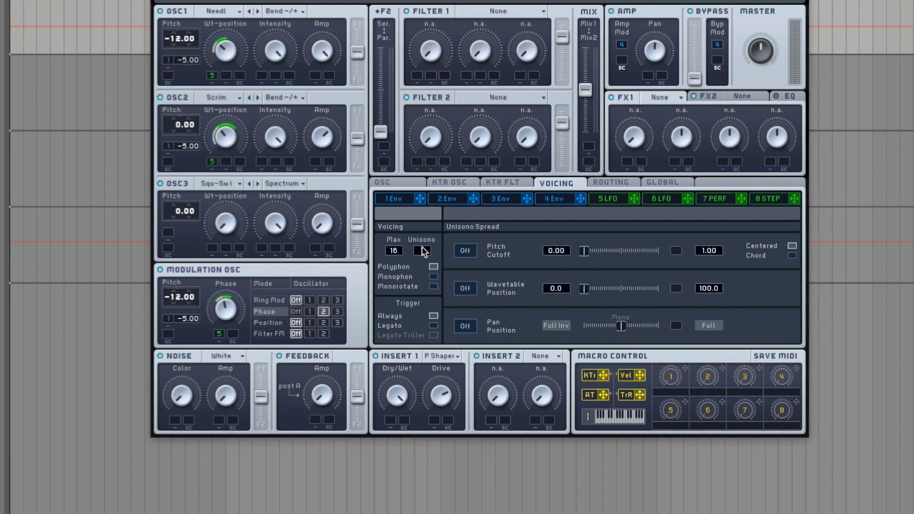
pyautogui.moveTo(424, 254); pyautogui.dragTo(428, 244)
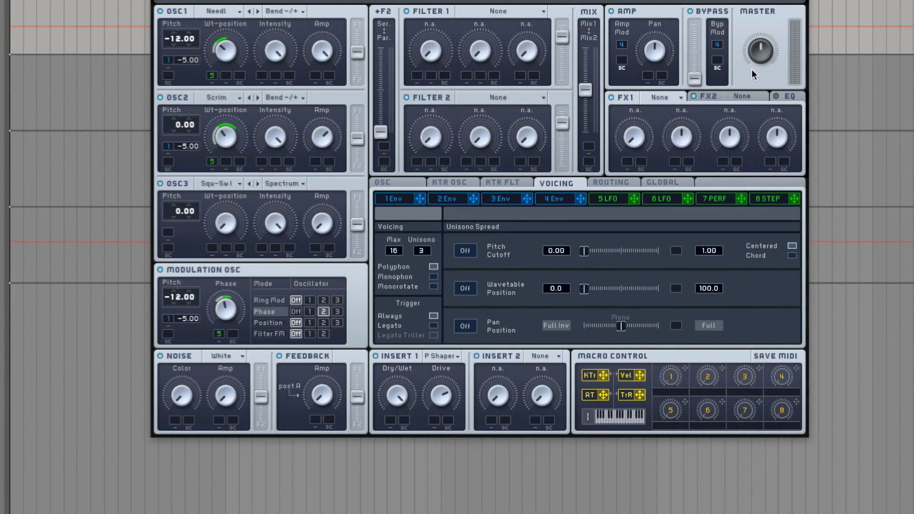
pyautogui.moveTo(759, 56); pyautogui.dragTo(760, 81)
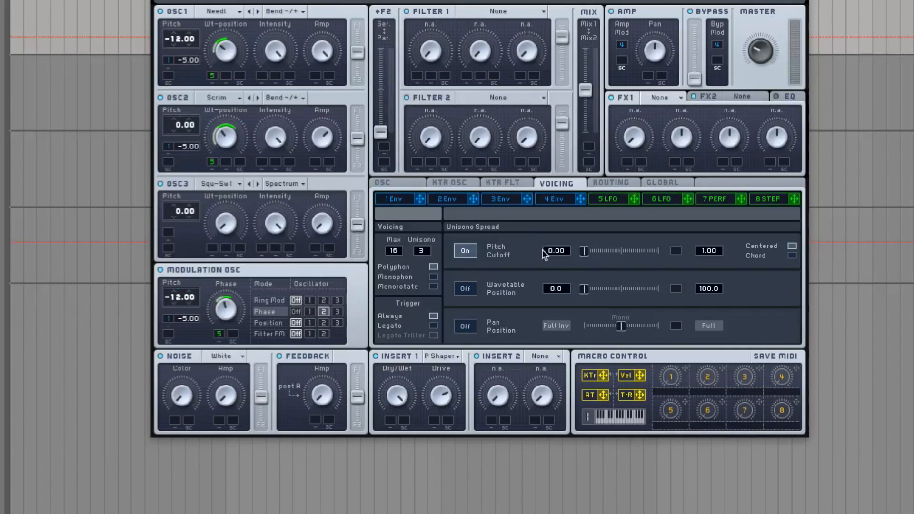
pyautogui.moveTo(582, 250); pyautogui.dragTo(595, 252)
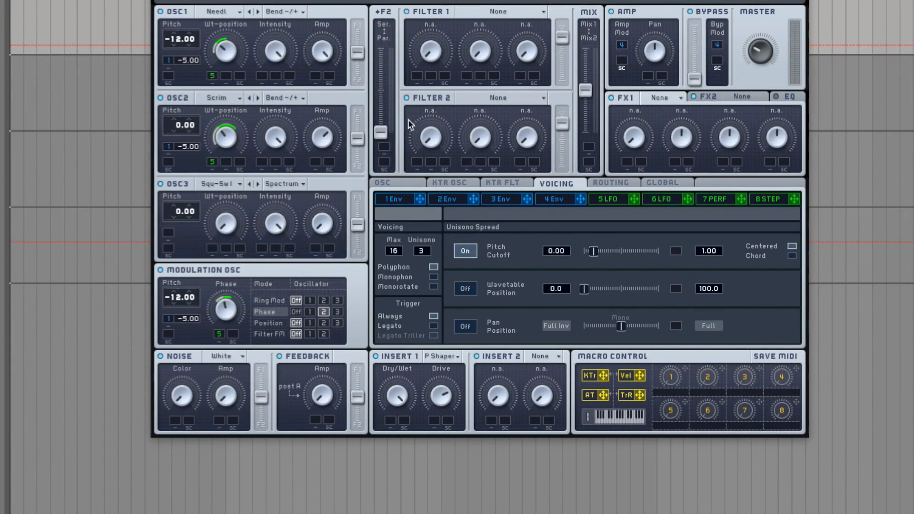
# Set Filter 1 to Double Notch, raise its output to maximum, and move the filter mix fully to Mix1.
pyautogui.click(489, 14)
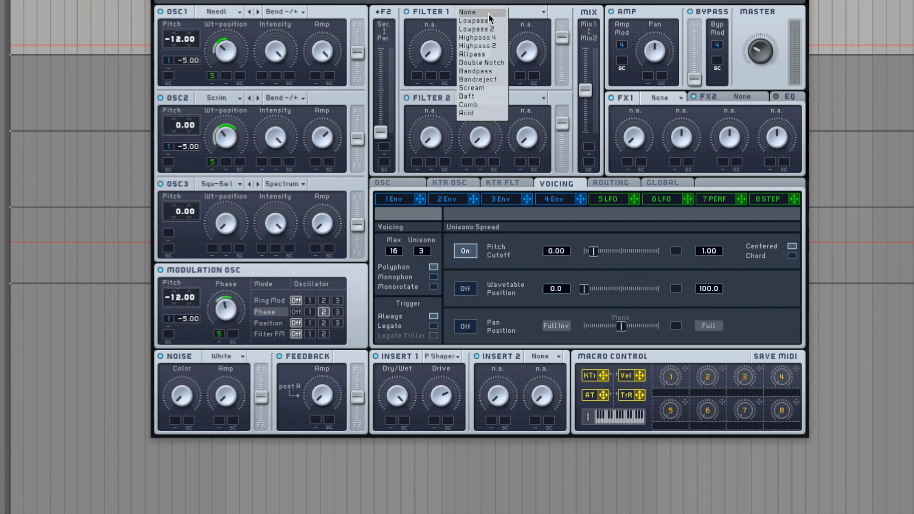
pyautogui.click(403, 15)
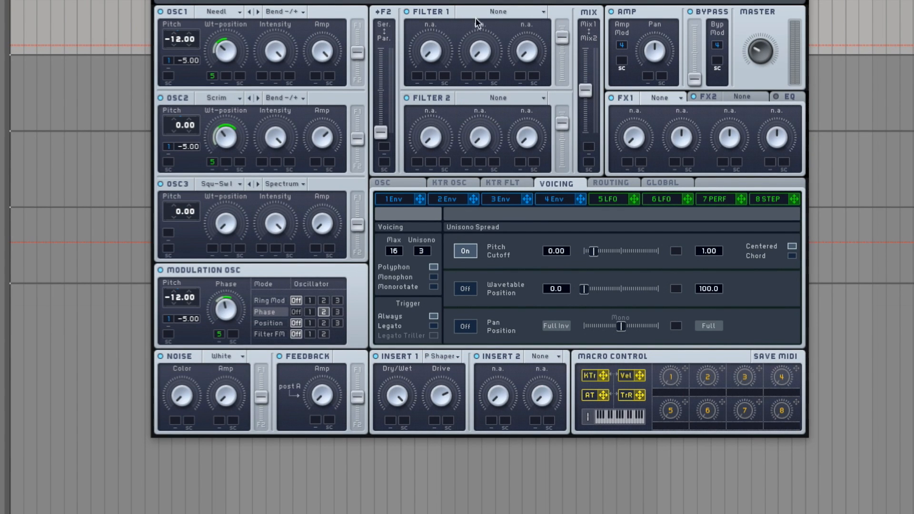
pyautogui.click(496, 14)
pyautogui.click(486, 63)
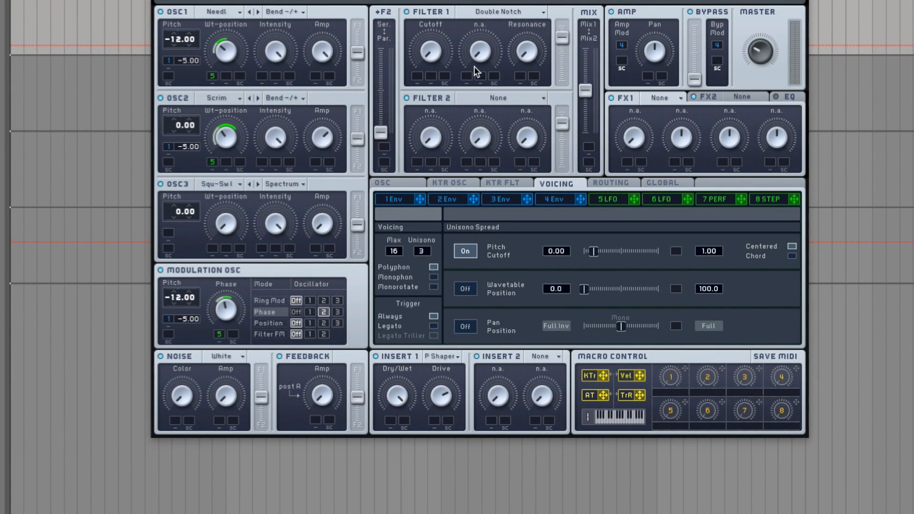
pyautogui.moveTo(563, 35); pyautogui.dragTo(563, 24)
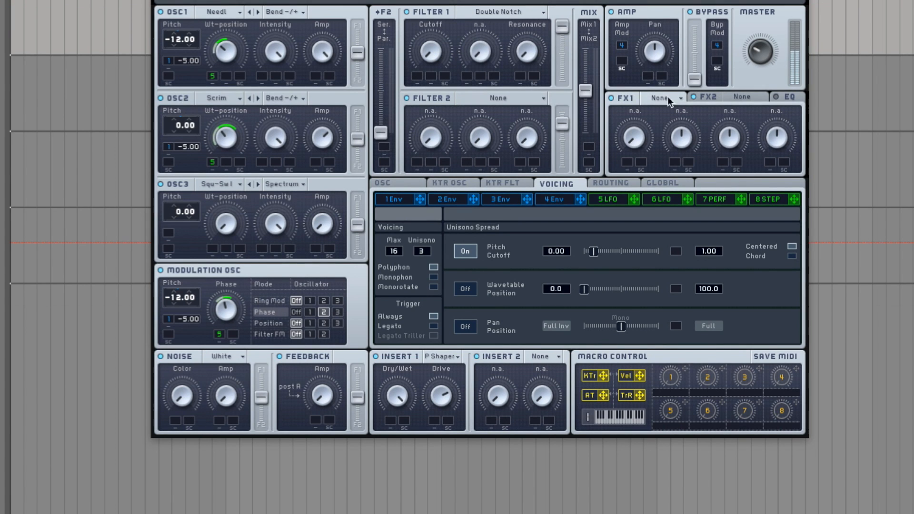
pyautogui.moveTo(586, 90); pyautogui.dragTo(586, 48)
# Raise Filter 1's cutoff to about two thirds and assign 6 LFO to modulate it over a moderate range.
pyautogui.moveTo(428, 51); pyautogui.dragTo(427, 4)
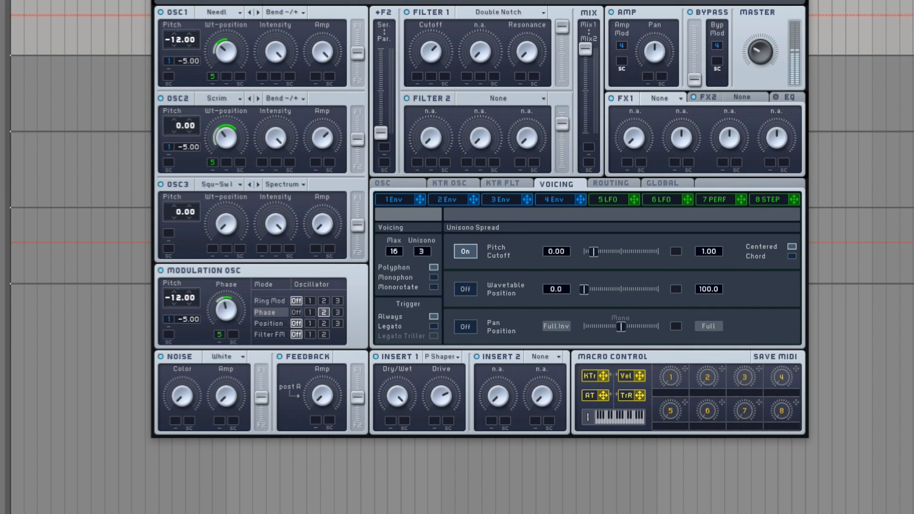
pyautogui.moveTo(434, 54); pyautogui.dragTo(434, 53)
pyautogui.click(658, 199)
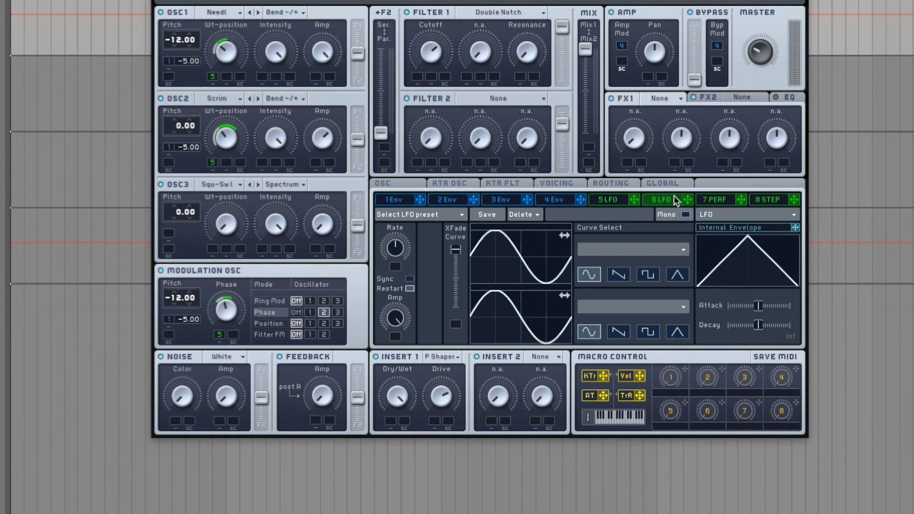
pyautogui.moveTo(688, 202); pyautogui.dragTo(462, 114)
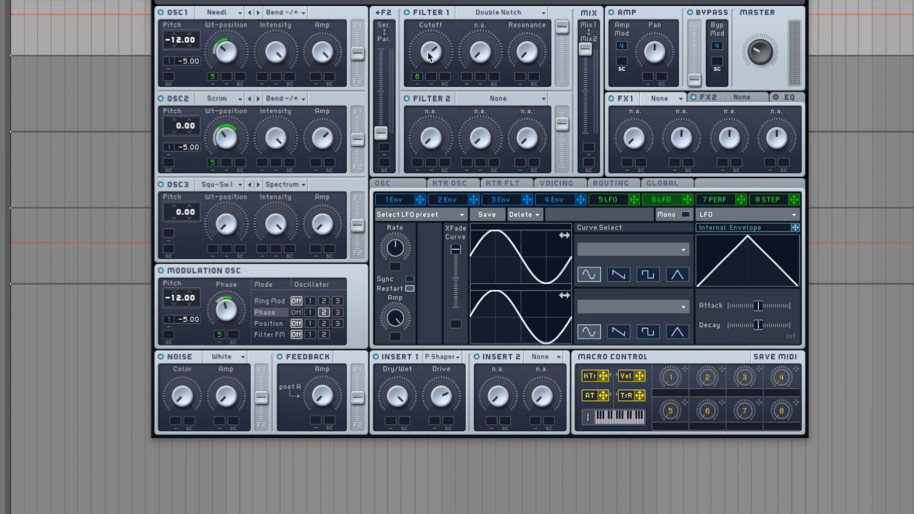
pyautogui.moveTo(418, 77); pyautogui.dragTo(423, 52)
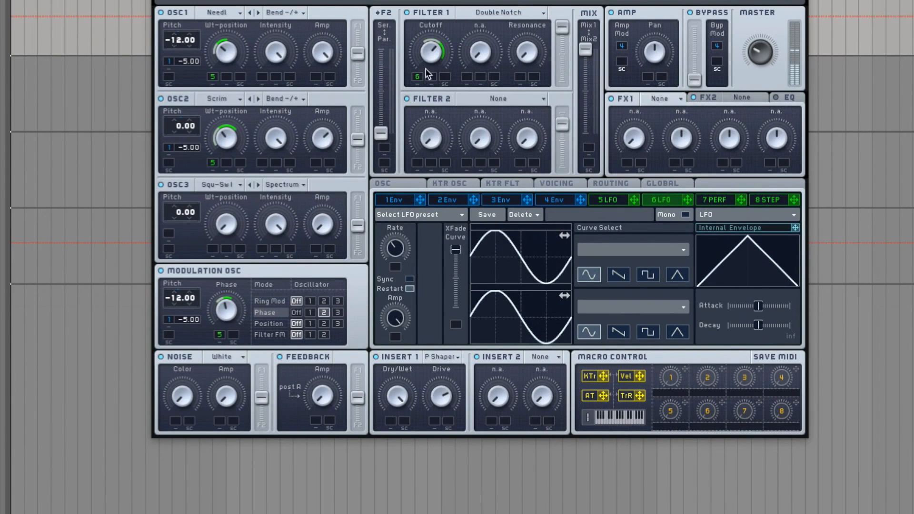
# Route OSC1 and OSC2 fully into Filter 1 with the filters in series, and fine-tune Filter 1's cutoff.
pyautogui.moveTo(380, 131); pyautogui.dragTo(358, 27)
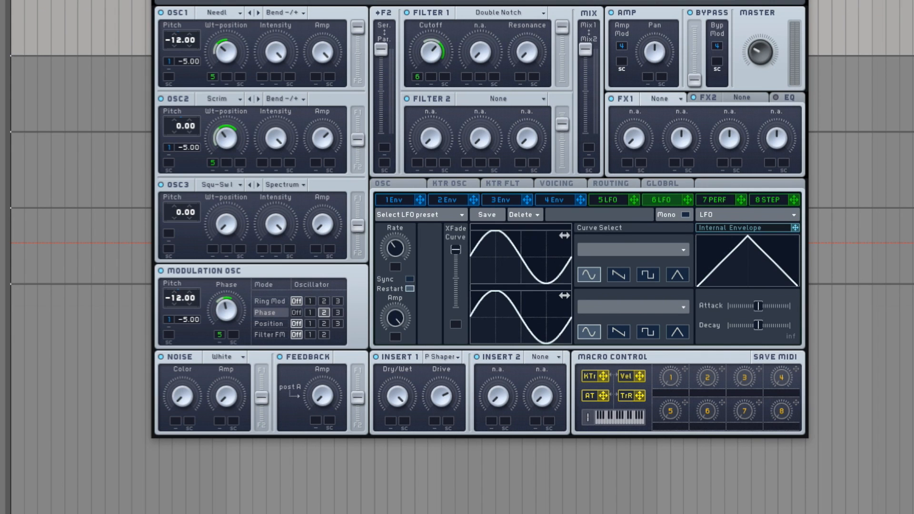
pyautogui.moveTo(363, 136); pyautogui.dragTo(363, 112)
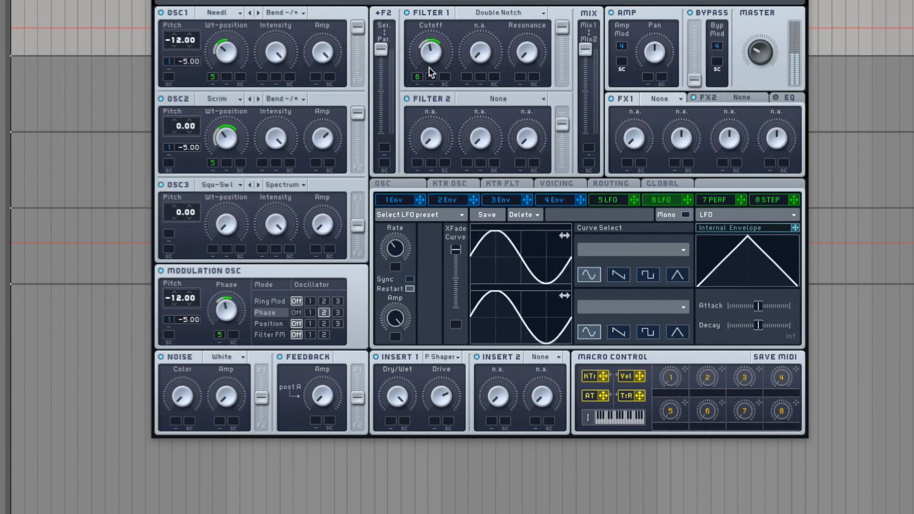
pyautogui.moveTo(429, 67); pyautogui.dragTo(438, 42)
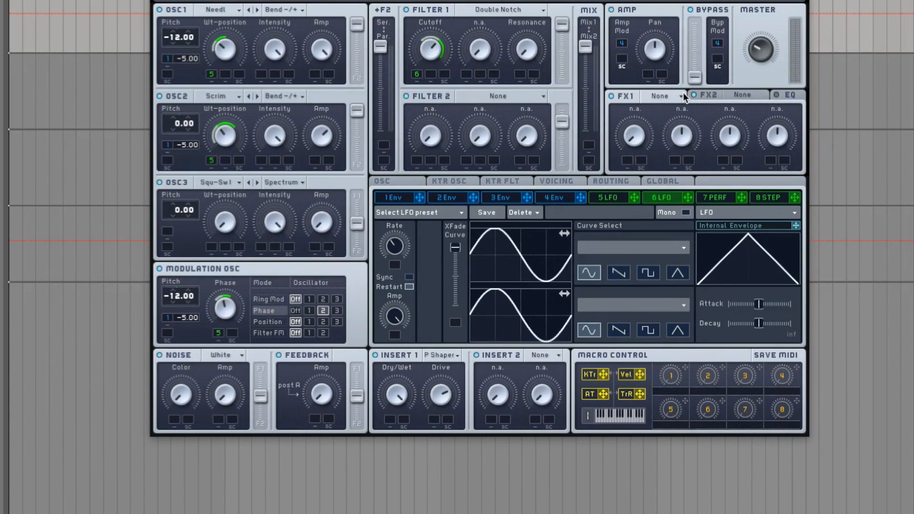
# Load Dimension Expander into FX1, with its Dry/Wet raised to roughly one third and its Size slightly below the middle.
pyautogui.click(656, 95)
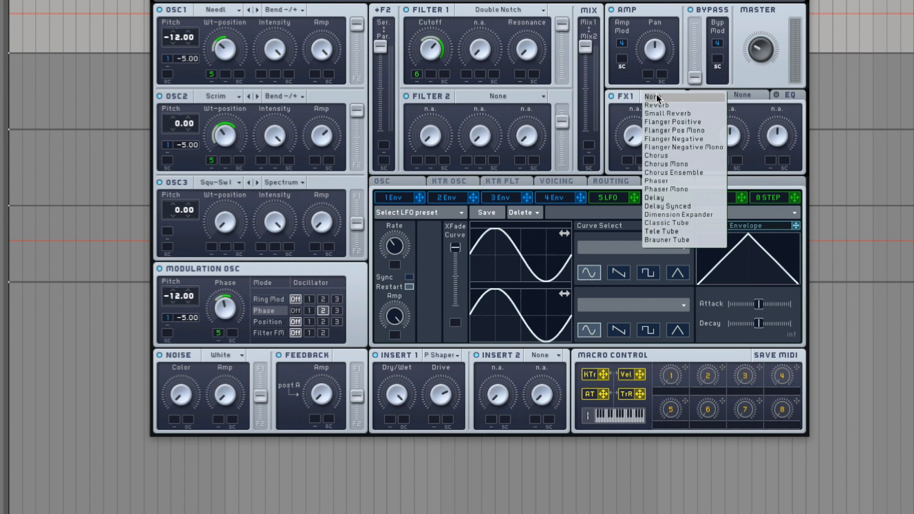
pyautogui.click(682, 215)
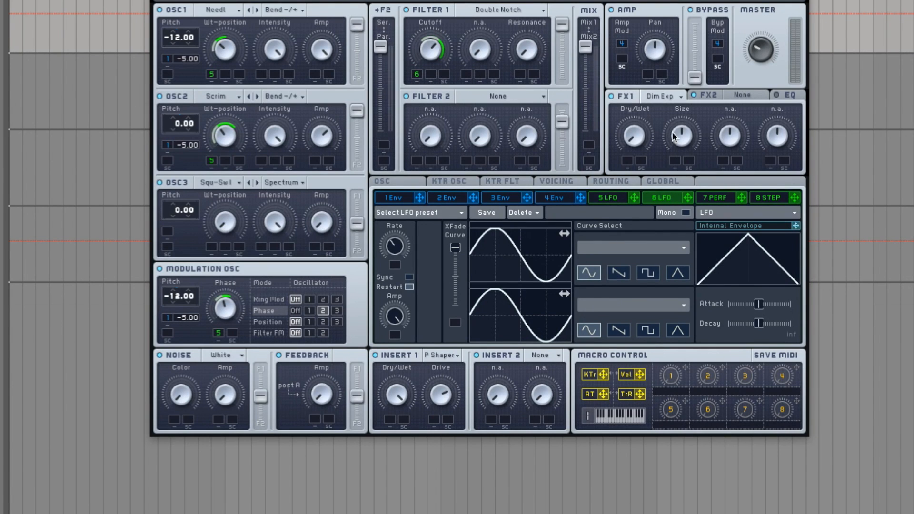
pyautogui.moveTo(639, 136); pyautogui.dragTo(638, 103)
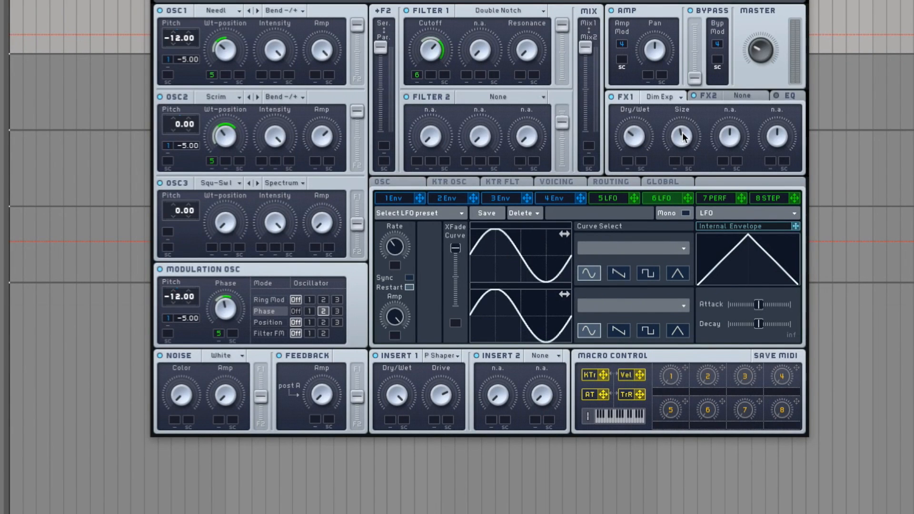
pyautogui.moveTo(682, 133); pyautogui.dragTo(682, 114)
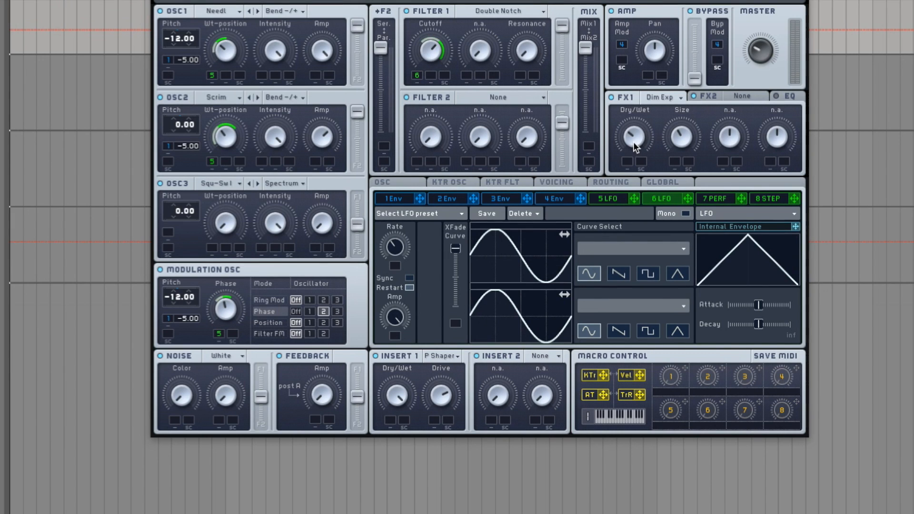
pyautogui.moveTo(629, 142); pyautogui.dragTo(632, 119)
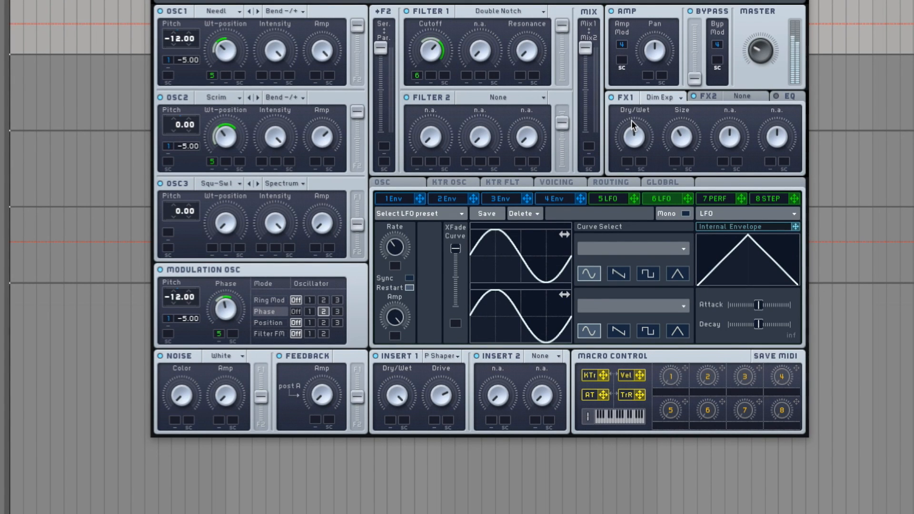
pyautogui.moveTo(635, 133); pyautogui.dragTo(632, 155)
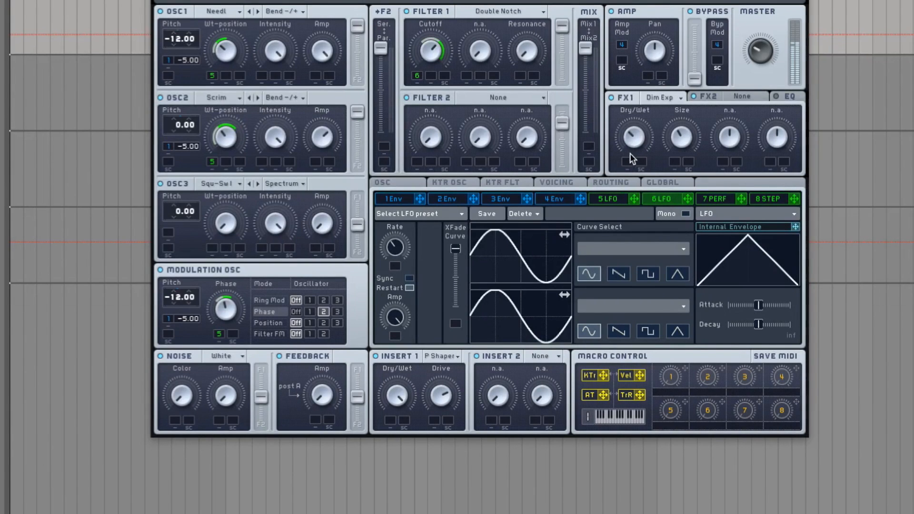
# Switch on Massive's EQ with the low and high shelves boosted, and slightly reduce the master volume.
pyautogui.click(788, 98)
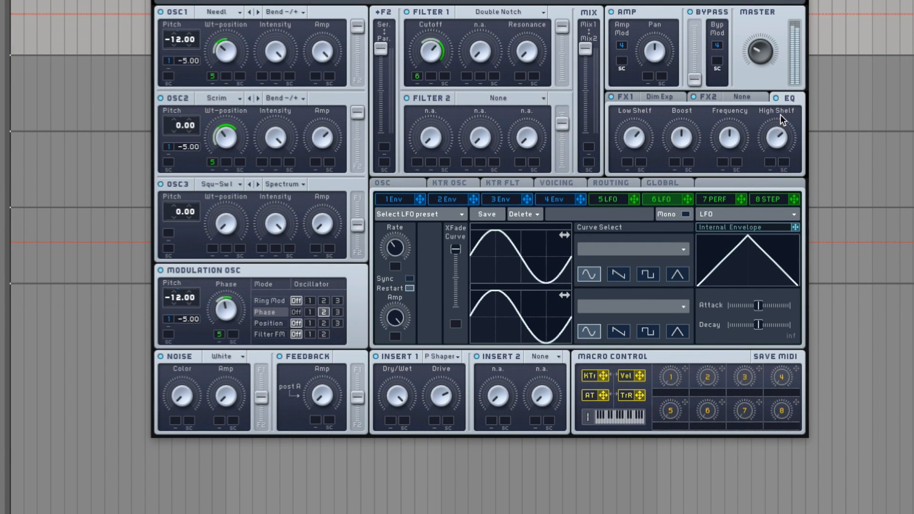
pyautogui.moveTo(756, 62); pyautogui.dragTo(756, 68)
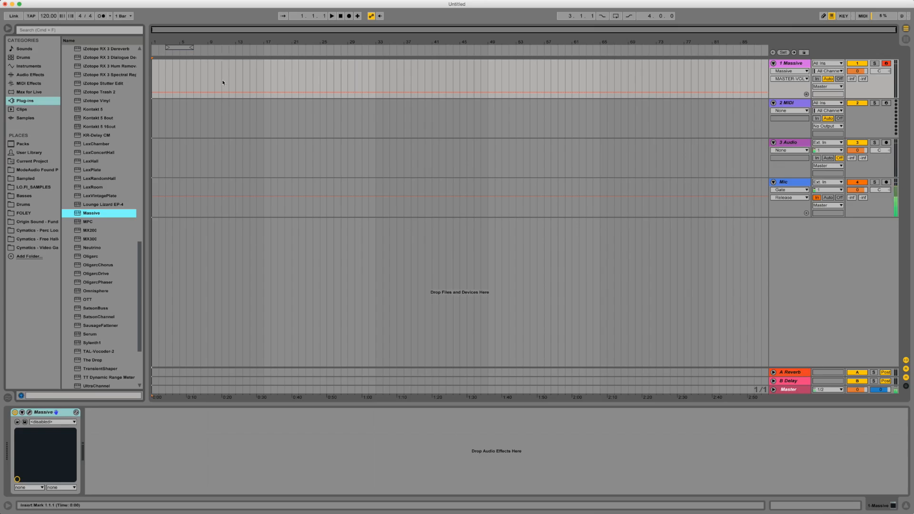
# Add a Saturator after Massive, with its Drive raised to about 5.14 dB and Soft Clip switched on.
pyautogui.click(31, 74)
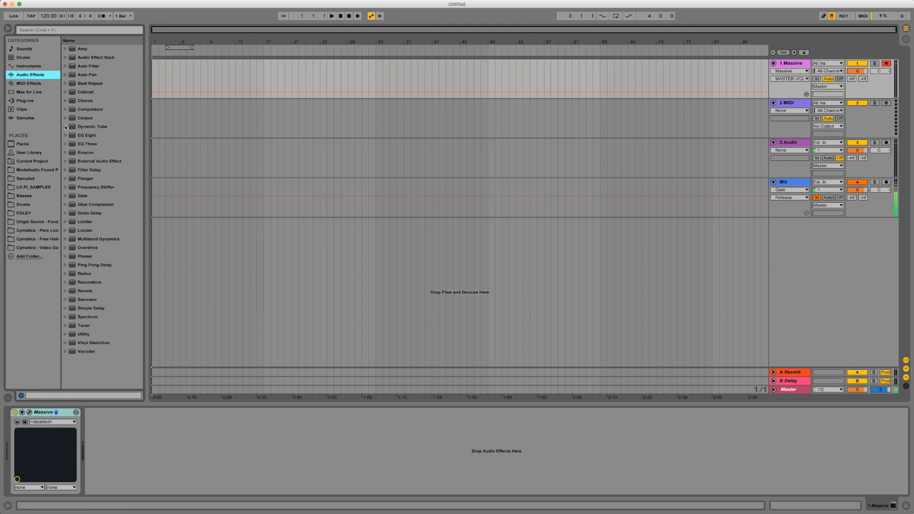
pyautogui.doubleClick(87, 300)
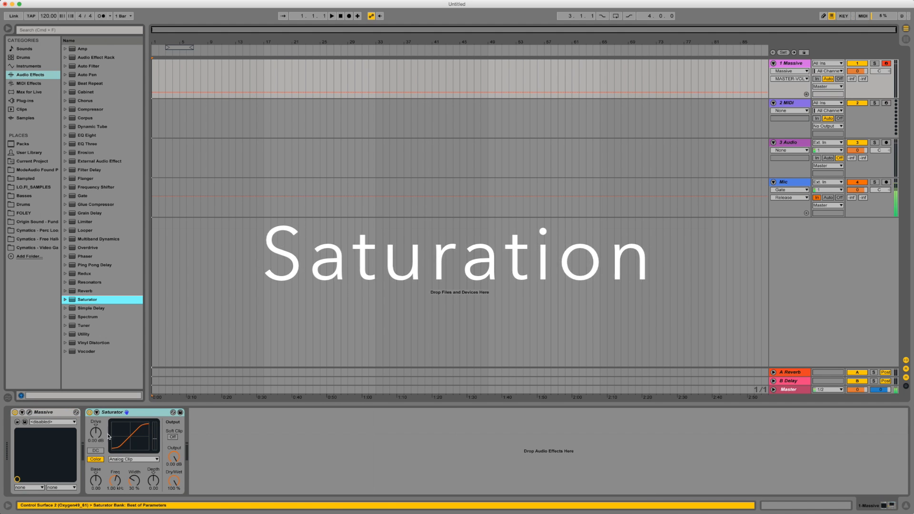
pyautogui.click(112, 413)
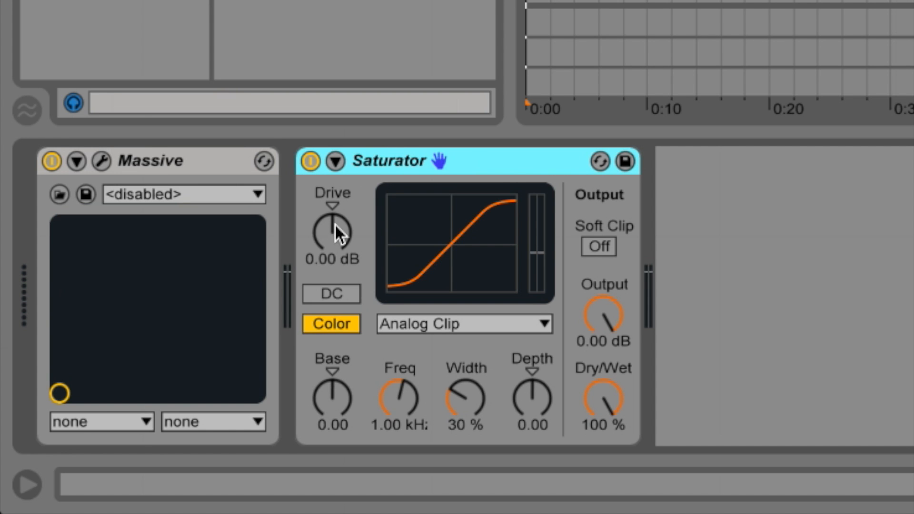
pyautogui.moveTo(334, 227)
pyautogui.mouseDown()
pyautogui.moveTo(334, 215)
pyautogui.moveTo(335, 227)
pyautogui.mouseUp()
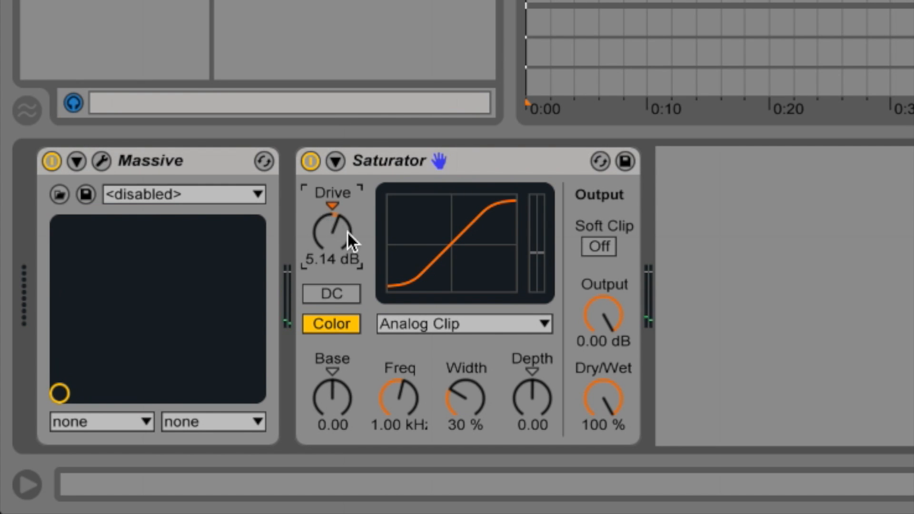
pyautogui.click(589, 238)
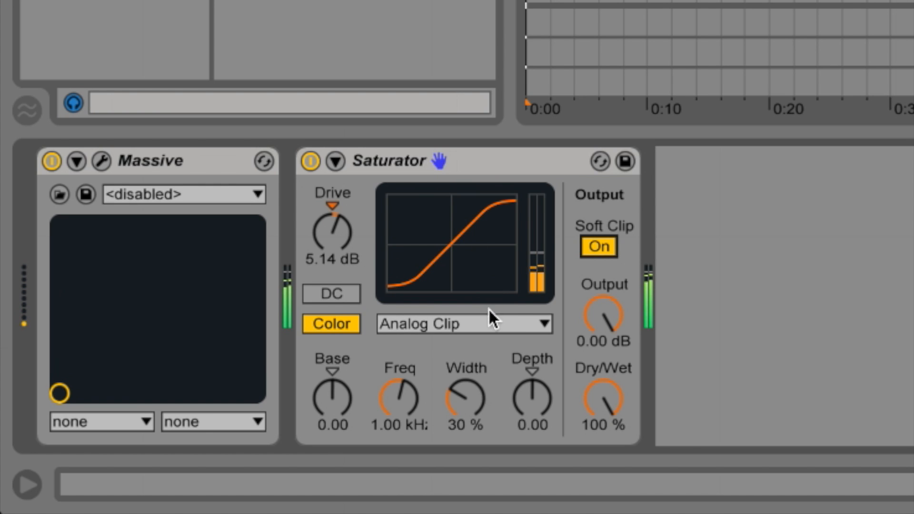
# Try the Saturator's Soft Sine curve, and settle on Medium Curve.
pyautogui.click(495, 325)
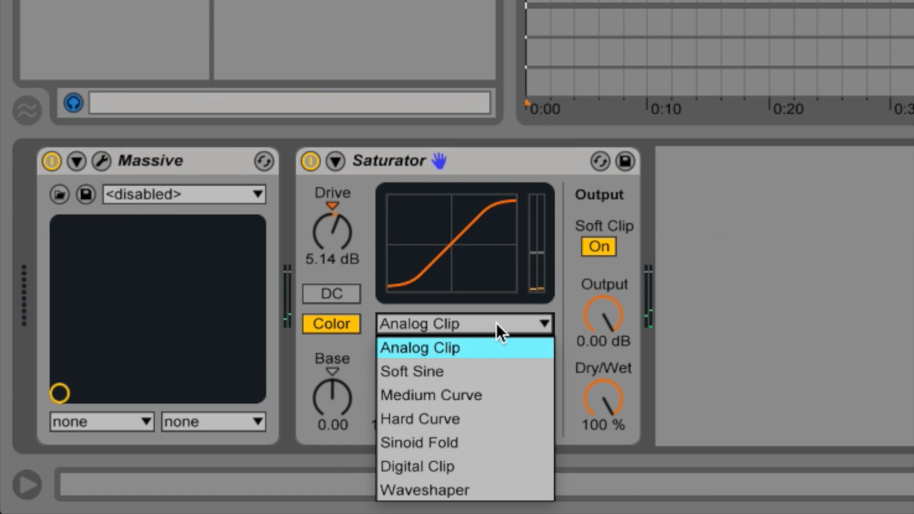
pyautogui.click(475, 376)
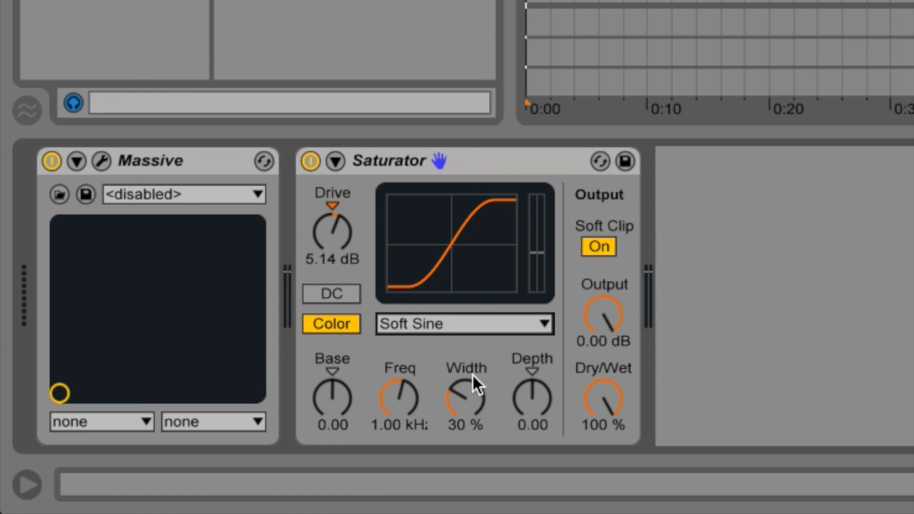
pyautogui.click(476, 327)
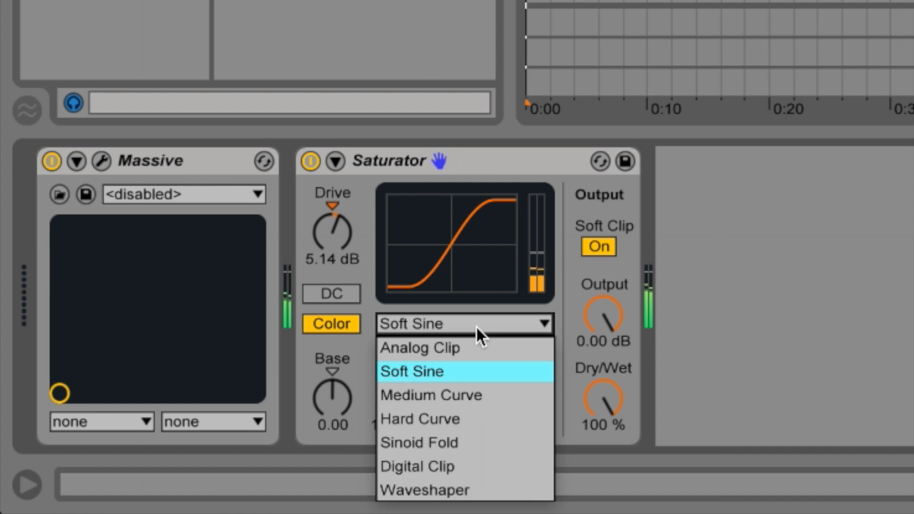
pyautogui.click(473, 395)
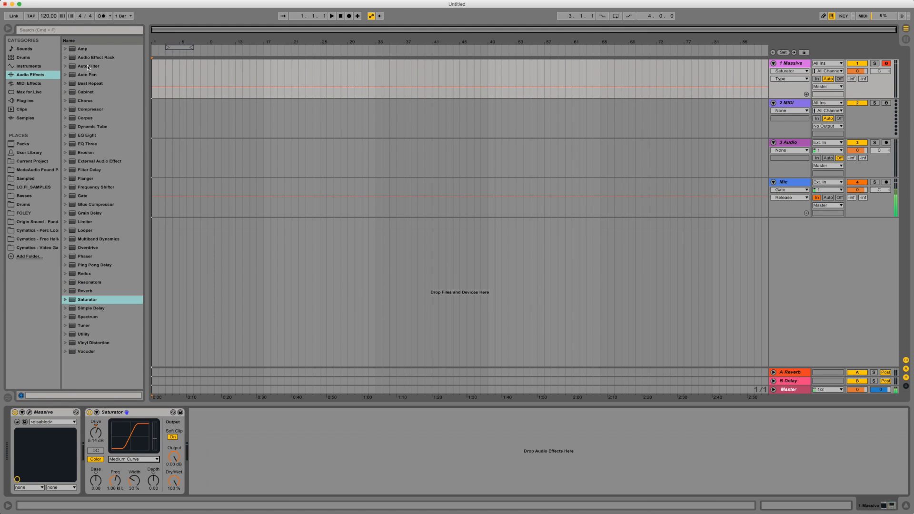
# Add an Auto Filter after the Saturator, set it to bandpass, and sweep its frequency down to about 60 Hz.
pyautogui.moveTo(87, 66); pyautogui.dragTo(224, 464)
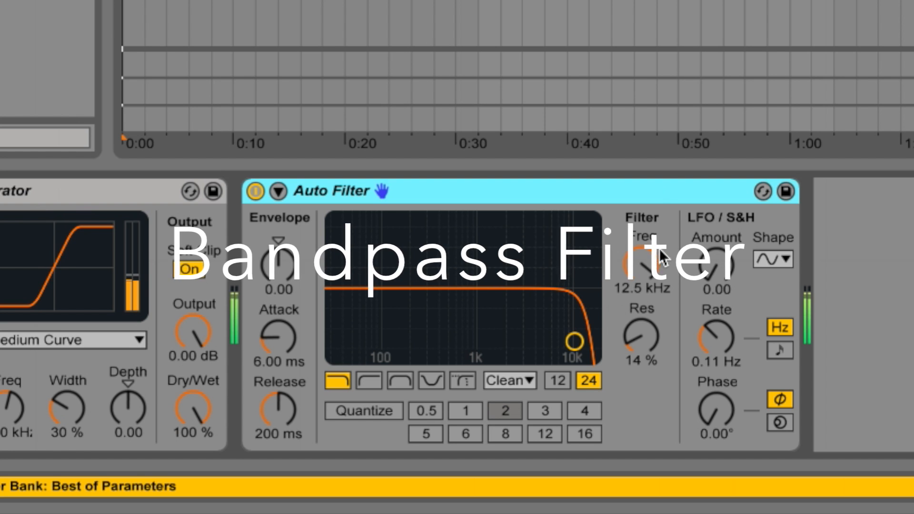
pyautogui.moveTo(662, 257); pyautogui.dragTo(660, 293)
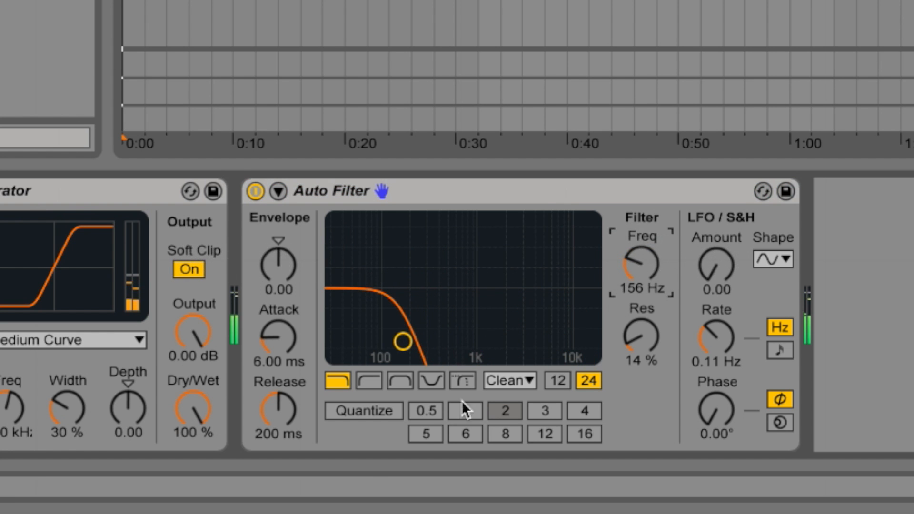
pyautogui.click(399, 382)
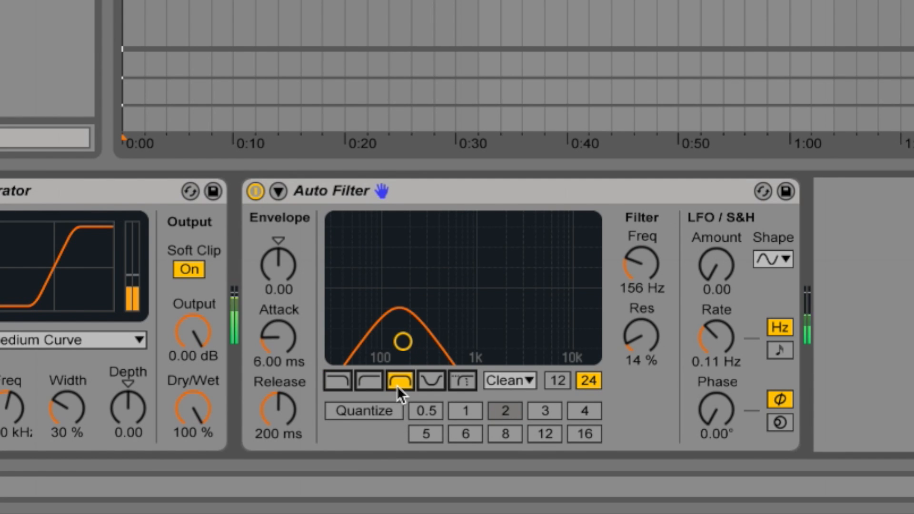
pyautogui.moveTo(403, 342); pyautogui.dragTo(434, 341)
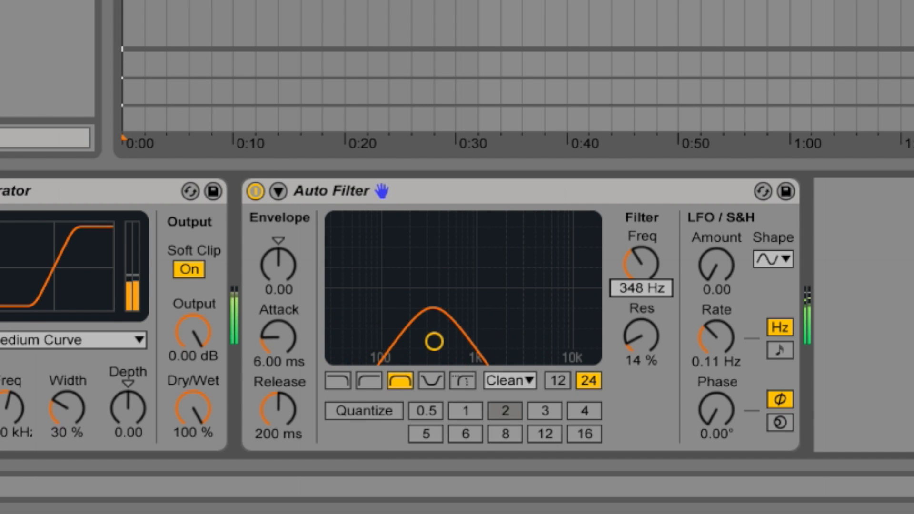
pyautogui.moveTo(644, 290)
pyautogui.mouseDown()
pyautogui.moveTo(644, 305)
pyautogui.moveTo(644, 291)
pyautogui.mouseUp()
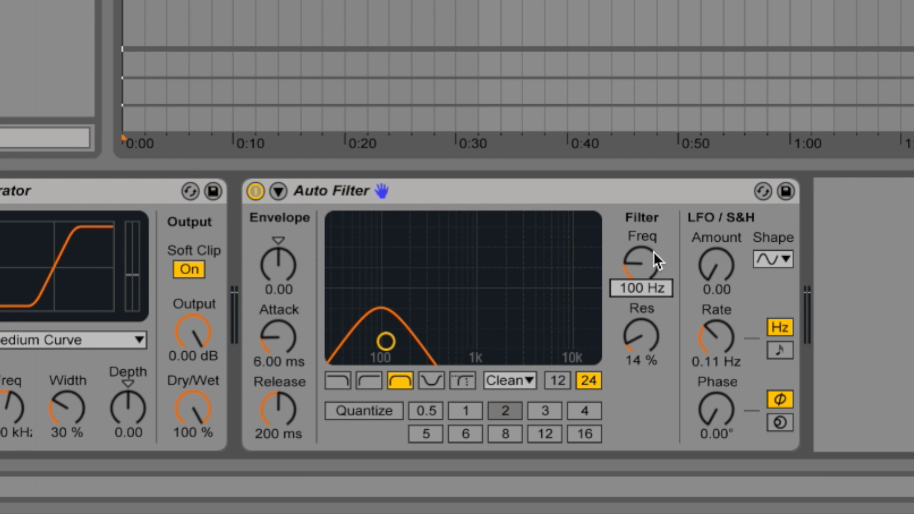
pyautogui.moveTo(652, 259); pyautogui.dragTo(641, 294)
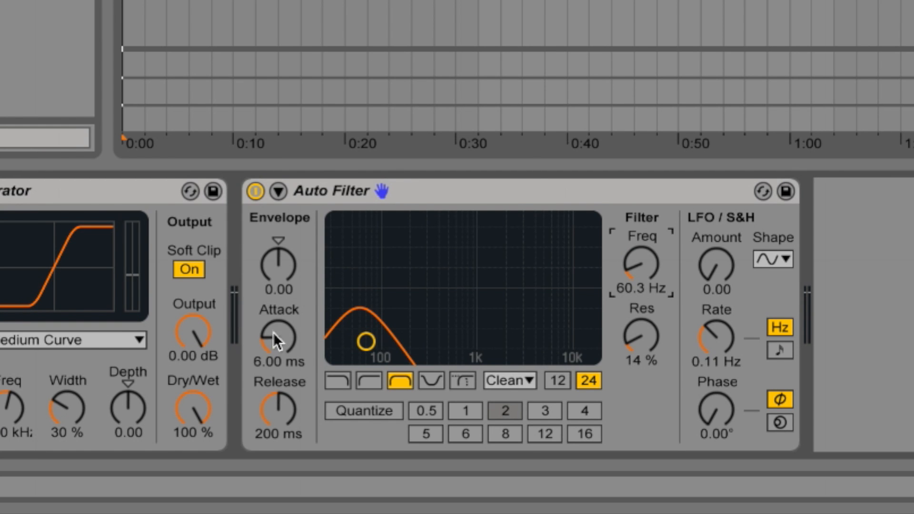
# Set the Auto Filter's circuit type to OSR, its frequency to about 74.5 Hz, and its Drive to about 12.6 dB.
pyautogui.click(534, 188)
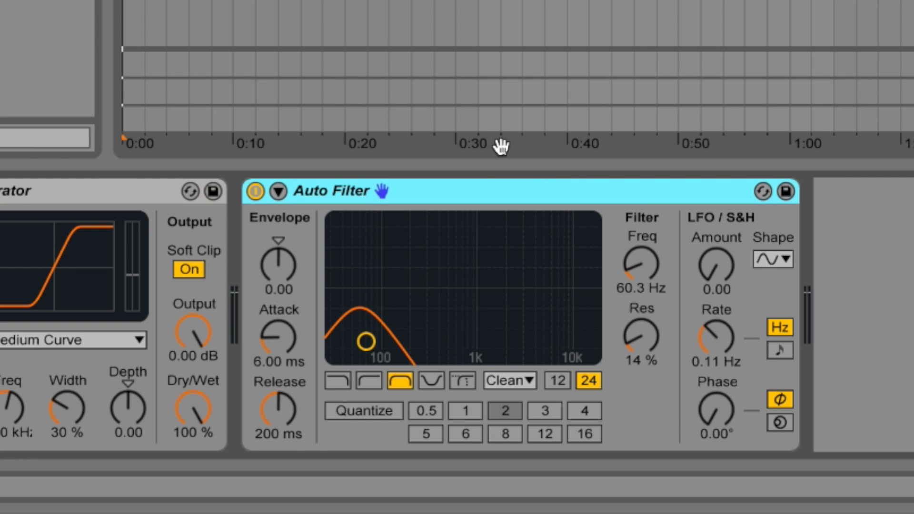
pyautogui.click(525, 371)
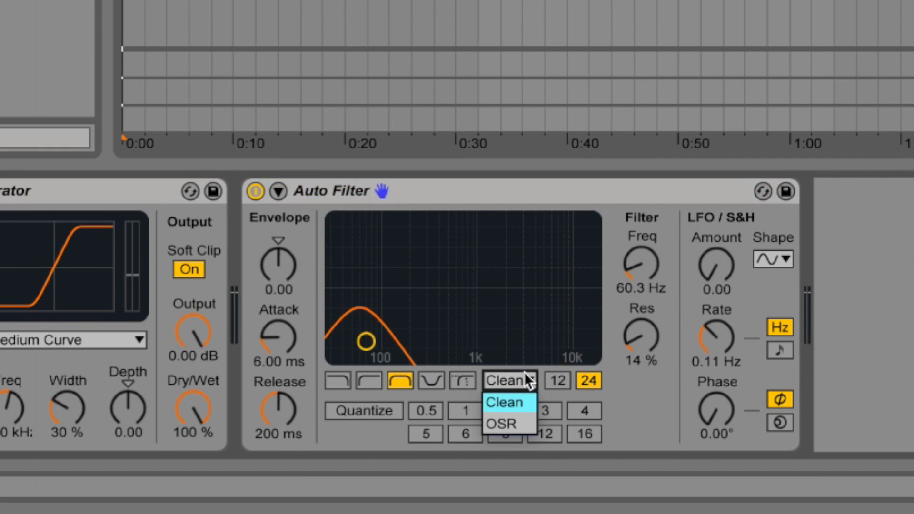
pyautogui.click(524, 419)
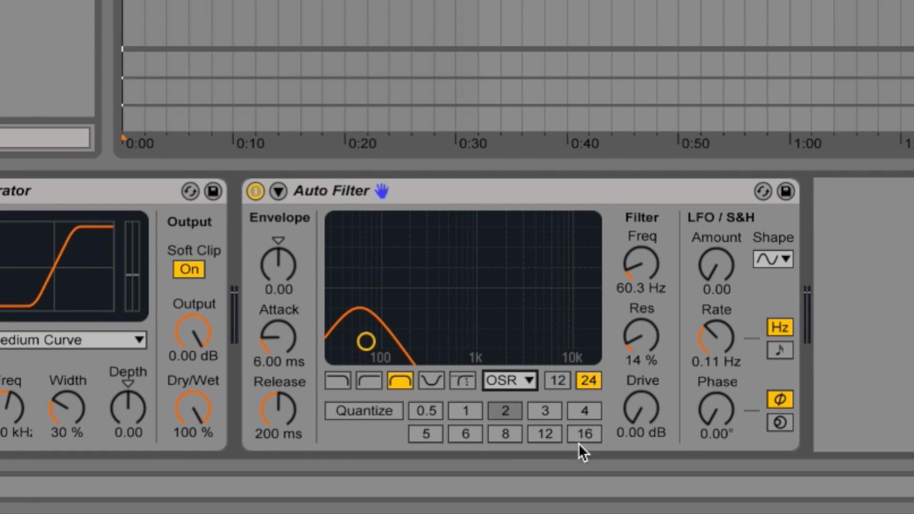
pyautogui.moveTo(643, 292); pyautogui.dragTo(643, 260)
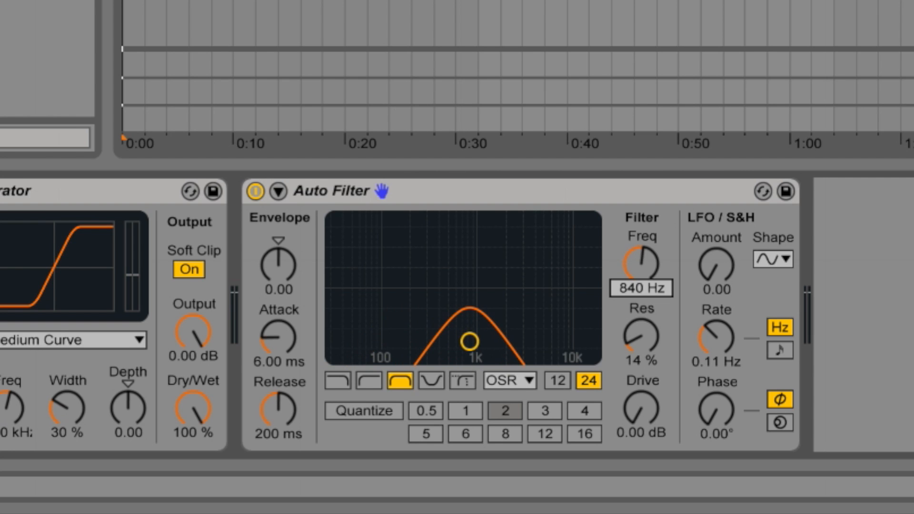
pyautogui.moveTo(644, 267); pyautogui.dragTo(610, 364)
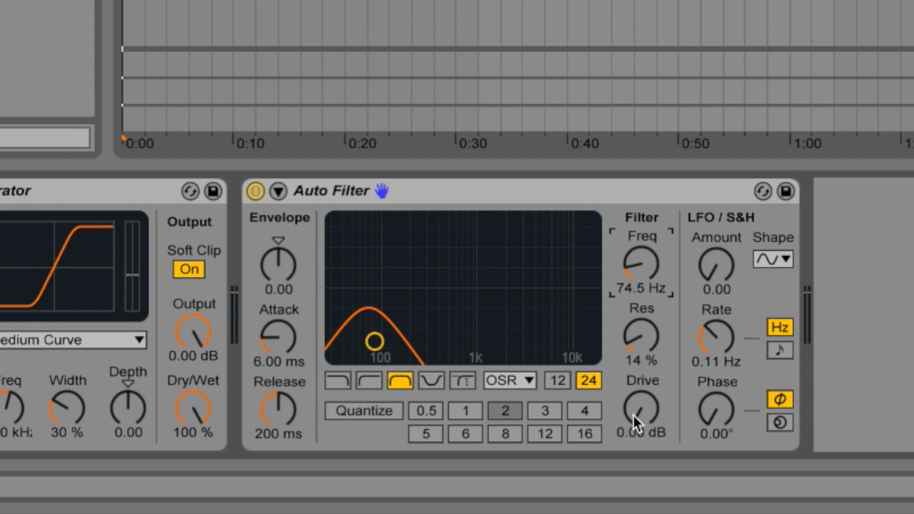
pyautogui.moveTo(646, 419); pyautogui.dragTo(646, 386)
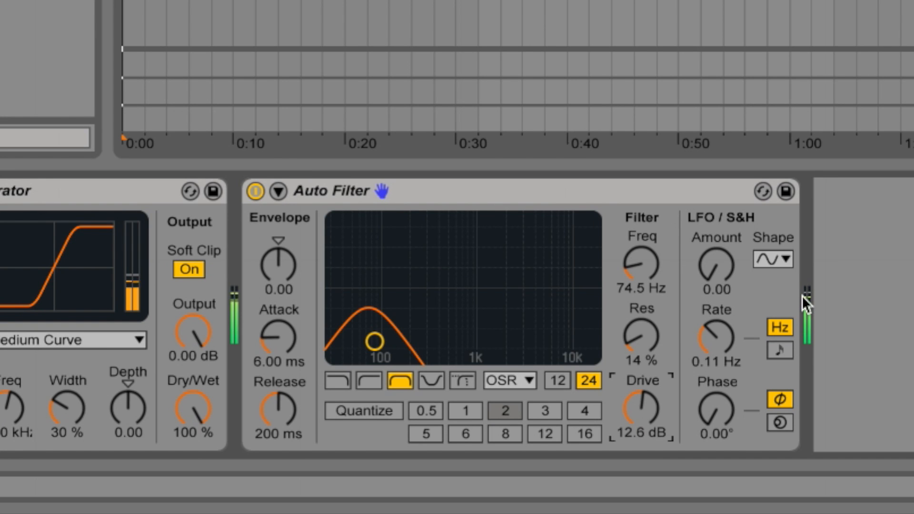
# Compare the Auto Filter at different frequencies and Drive amounts, ending with Drive at about 11.8 dB and the frequency at about 83 Hz.
pyautogui.moveTo(643, 281); pyautogui.dragTo(642, 392)
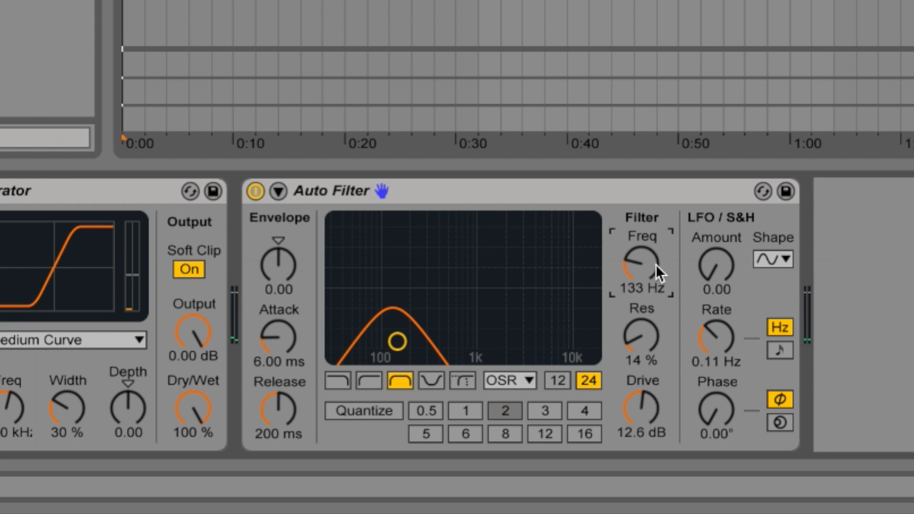
pyautogui.moveTo(654, 256); pyautogui.dragTo(655, 282)
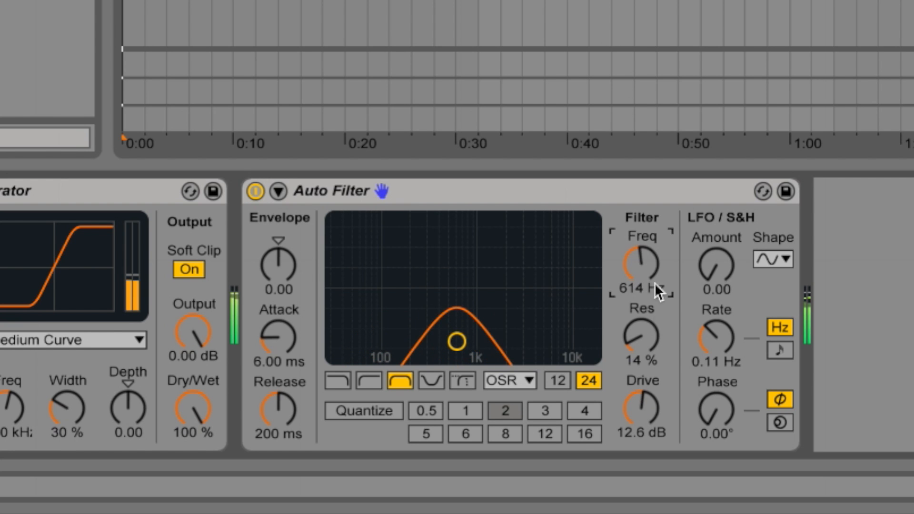
pyautogui.moveTo(645, 415); pyautogui.dragTo(688, 496)
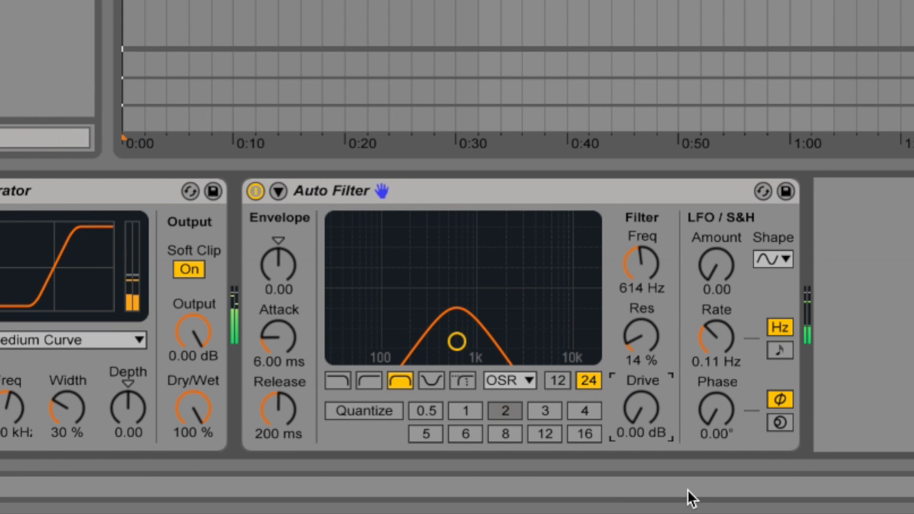
pyautogui.moveTo(634, 410); pyautogui.dragTo(634, 339)
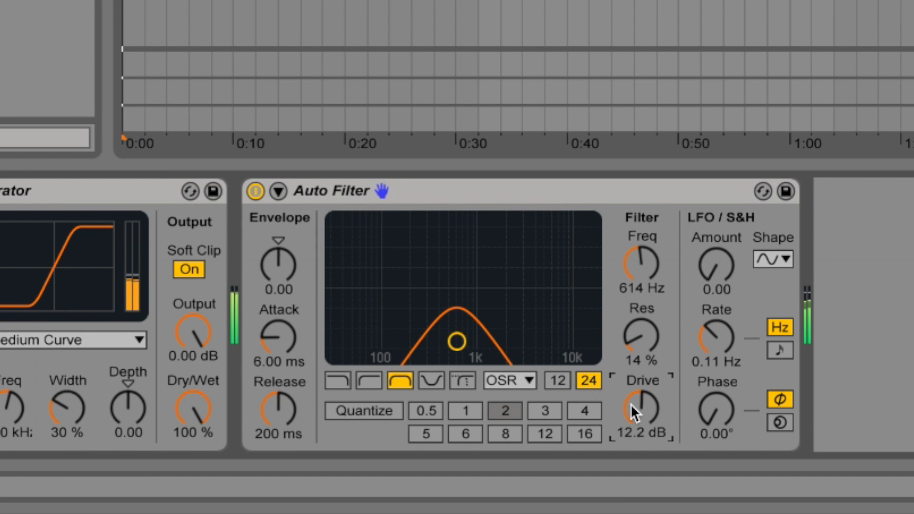
pyautogui.moveTo(639, 405); pyautogui.dragTo(639, 408)
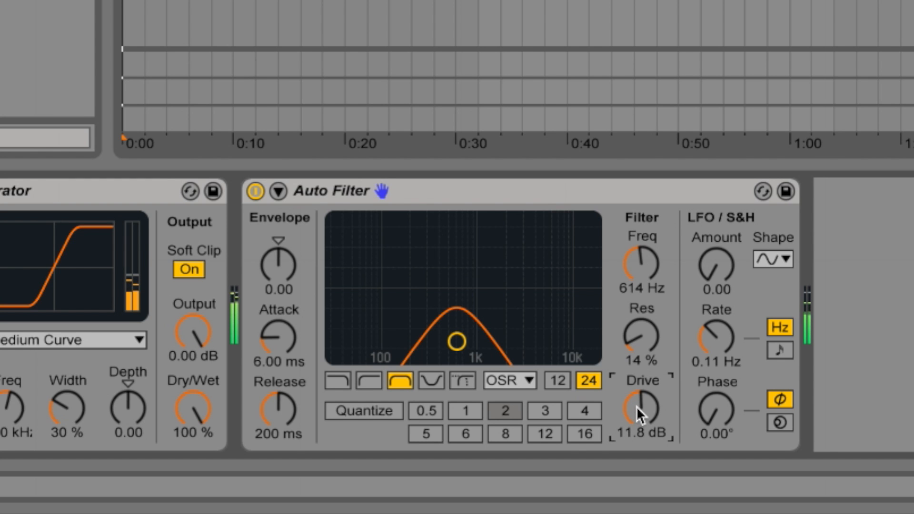
pyautogui.moveTo(646, 253); pyautogui.dragTo(646, 281)
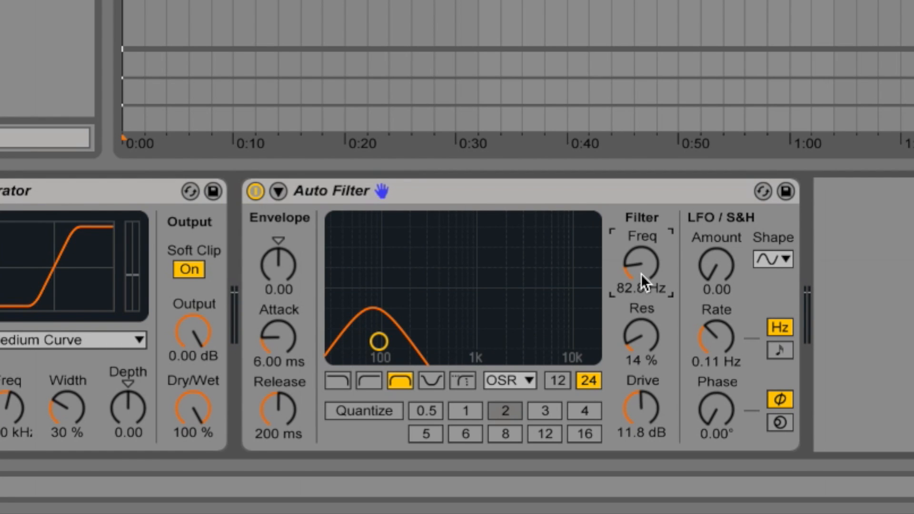
# Add an Erosion effect after the Auto Filter and set its mode to Wide Noise.
pyautogui.press('super+m')
pyautogui.press('super+m')
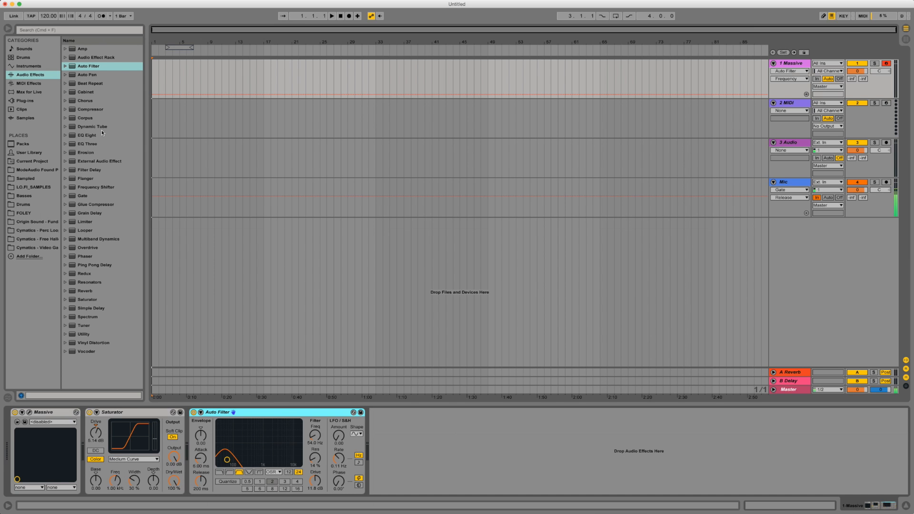
pyautogui.moveTo(86, 153); pyautogui.dragTo(426, 421)
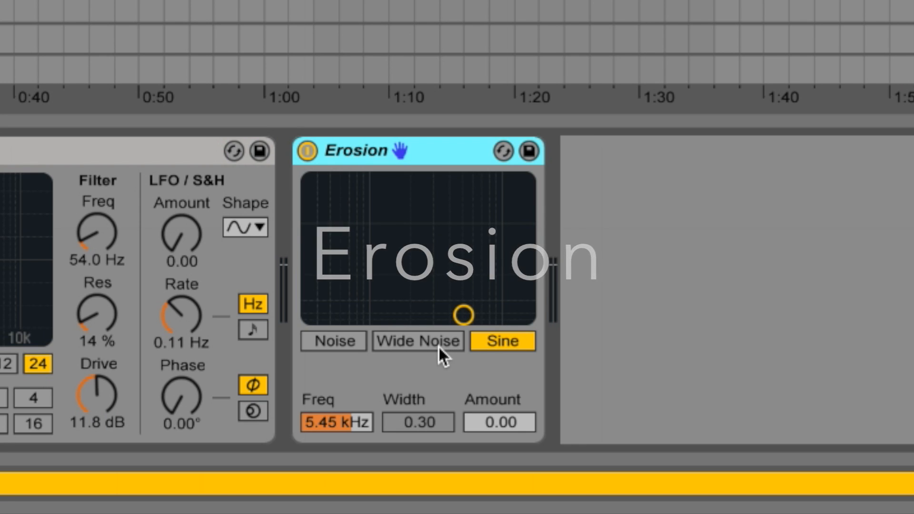
pyautogui.click(439, 347)
pyautogui.click(350, 344)
pyautogui.click(393, 350)
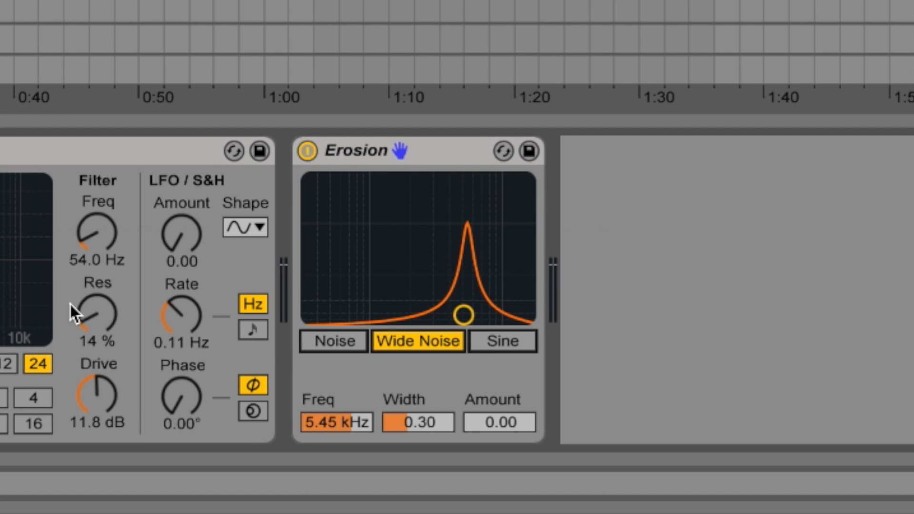
# Try Erosion's Amount at 200, reduce it to about 15.8, and sweep the bandpass filter's frequency down to 26 Hz.
pyautogui.moveTo(493, 426); pyautogui.dragTo(492, 363)
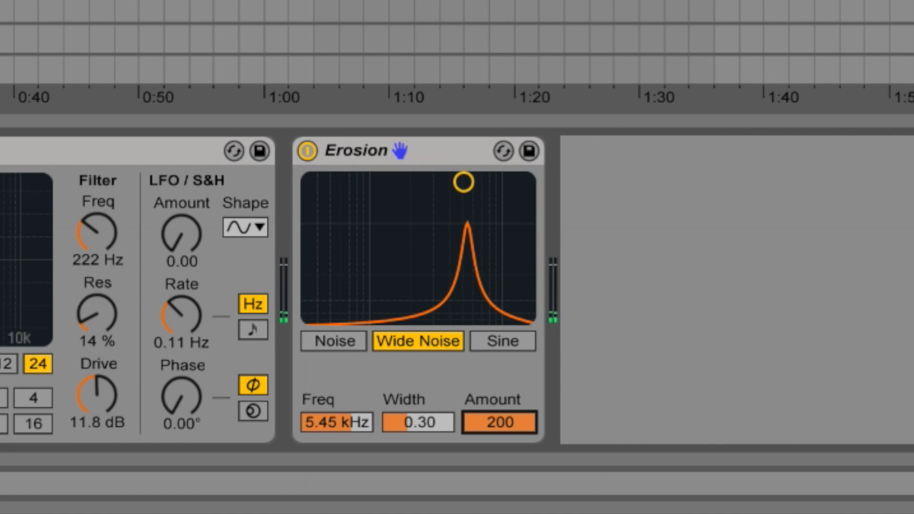
pyautogui.moveTo(497, 420); pyautogui.dragTo(497, 478)
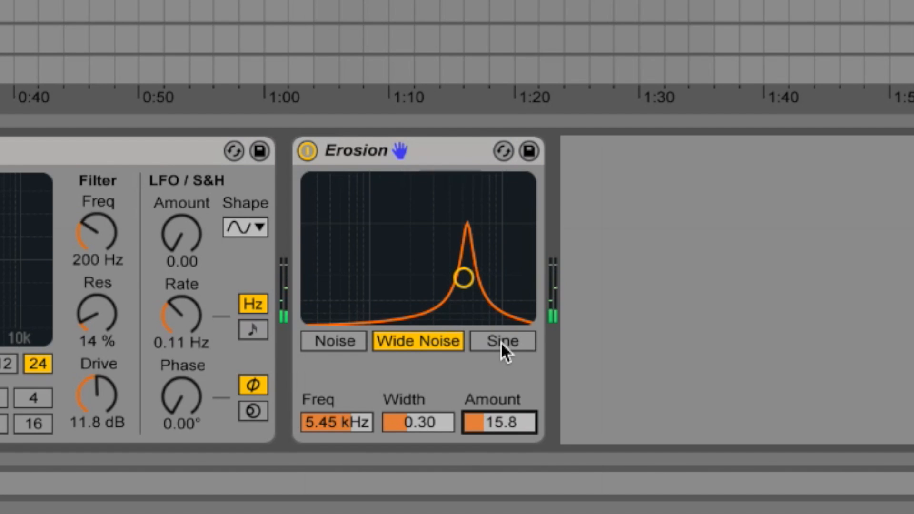
pyautogui.moveTo(73, 252)
pyautogui.mouseDown()
pyautogui.moveTo(73, 243)
pyautogui.moveTo(73, 252)
pyautogui.mouseUp()
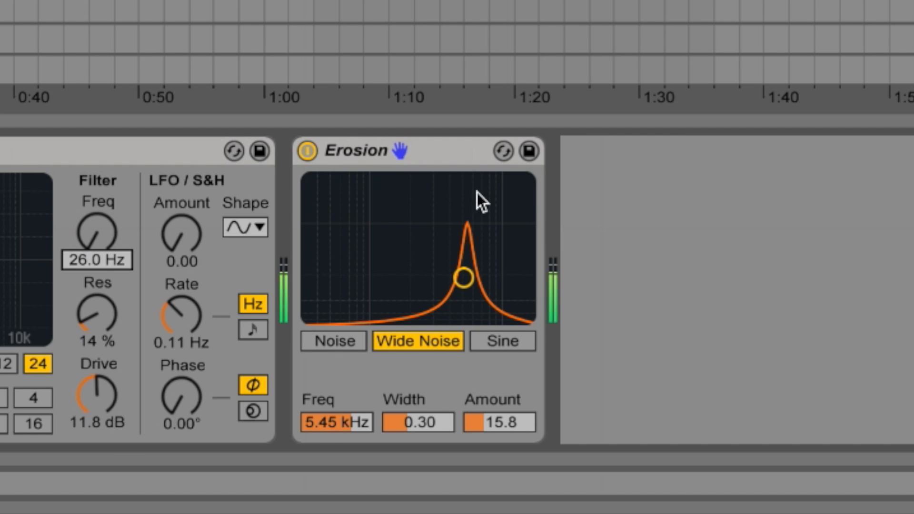
# Compare the sound with Erosion off and on, and set its Amount to about 14.1 and its frequency to about 5.69 kHz.
pyautogui.click(307, 151)
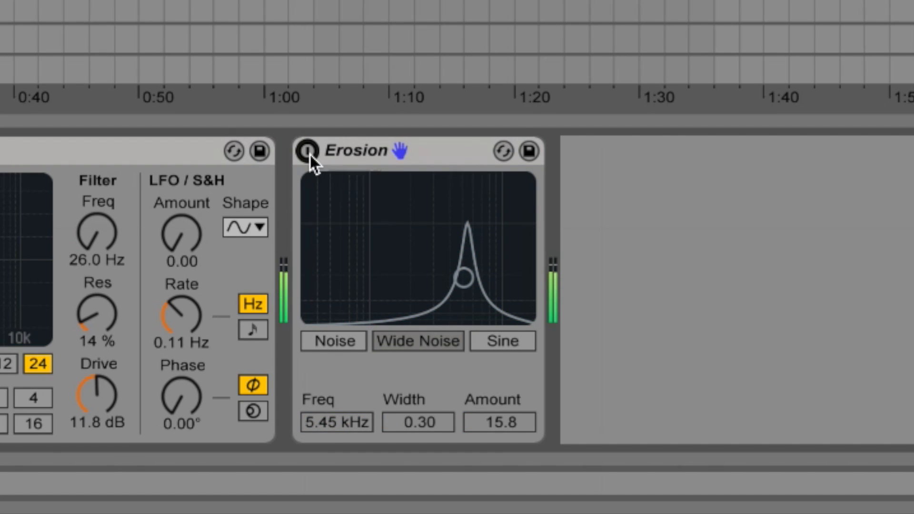
pyautogui.click(309, 152)
pyautogui.click(474, 419)
pyautogui.moveTo(474, 419); pyautogui.dragTo(474, 429)
pyautogui.moveTo(366, 428); pyautogui.dragTo(355, 424)
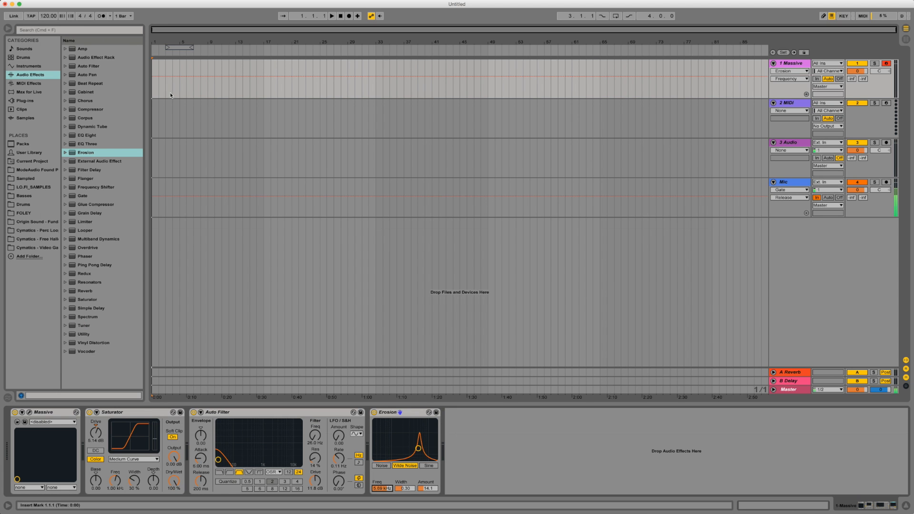
# Add a second Auto Filter after Erosion, and set it to a notch filter with the OSR circuit.
pyautogui.doubleClick(95, 66)
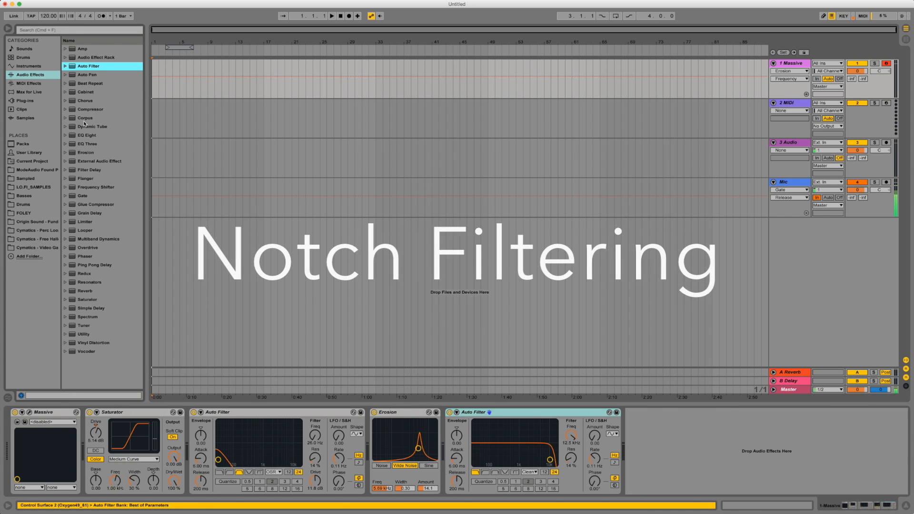
pyautogui.click(29, 413)
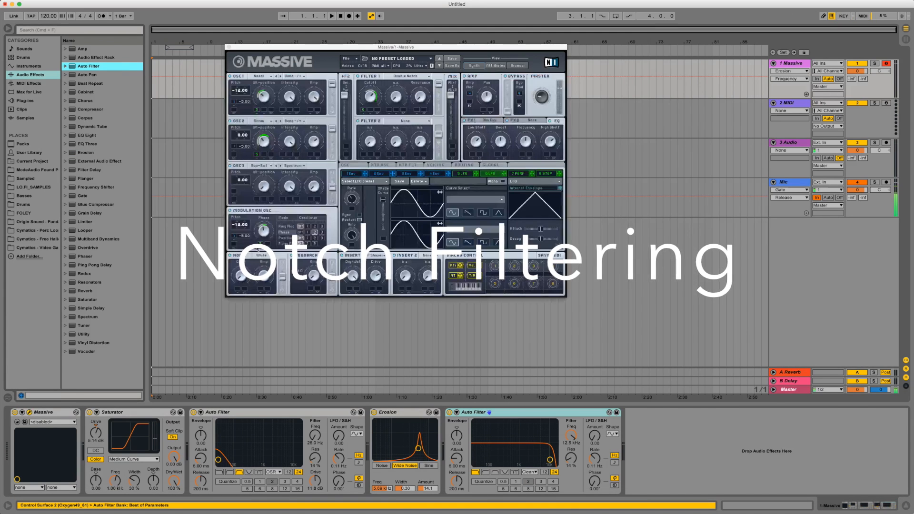
pyautogui.click(227, 47)
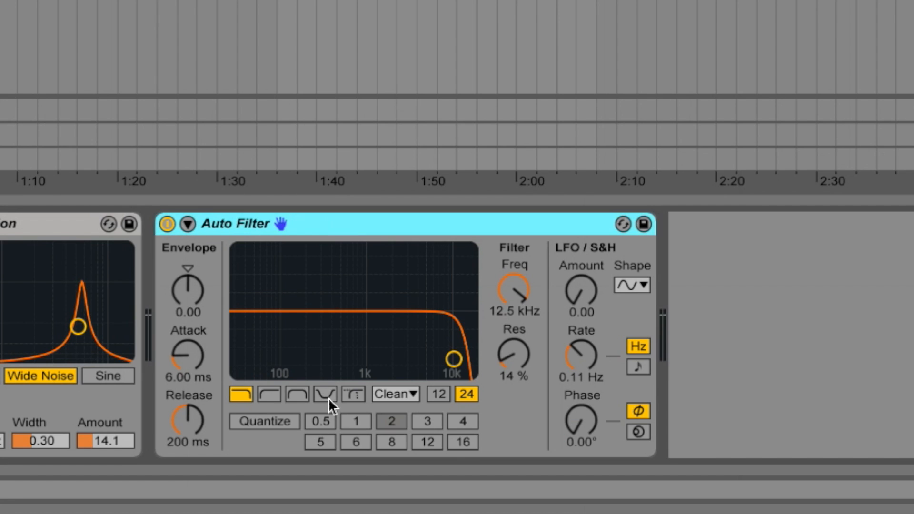
pyautogui.click(326, 396)
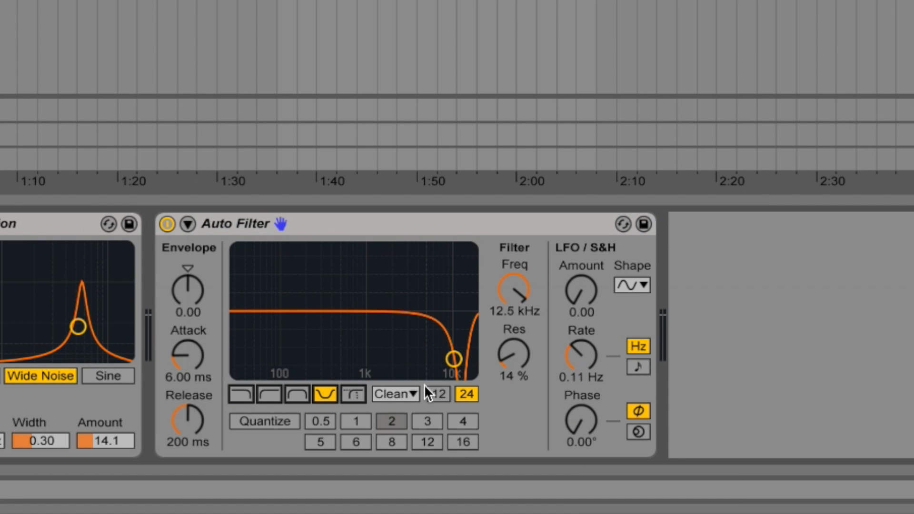
pyautogui.click(405, 394)
pyautogui.click(391, 433)
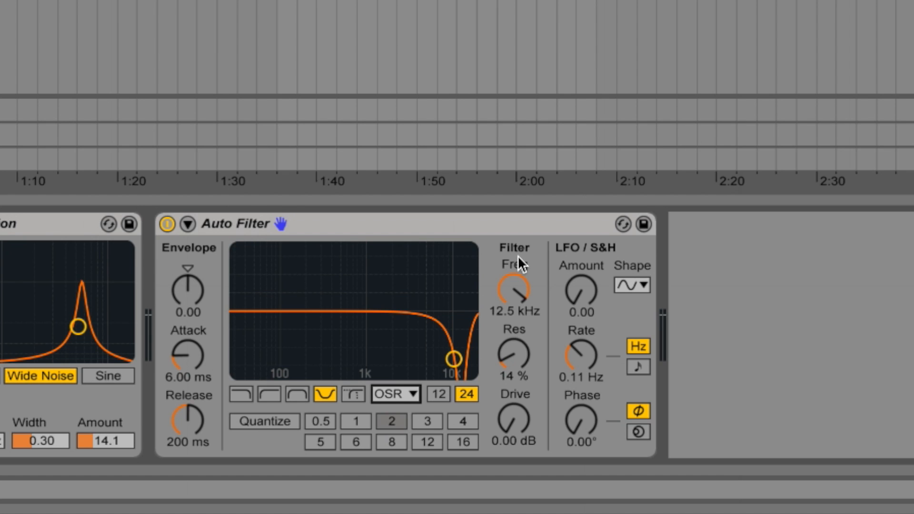
# Set the notch filter's frequency to about 719 Hz, LFO amount to 30, LFO rate to 0.19 Hz, and Drive to about 2.86 dB.
pyautogui.moveTo(513, 288); pyautogui.dragTo(511, 312)
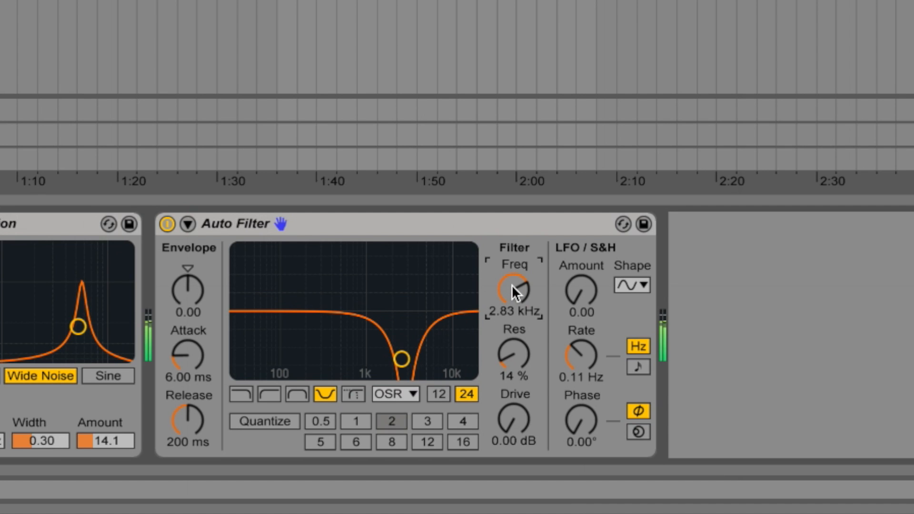
pyautogui.moveTo(534, 267); pyautogui.dragTo(534, 286)
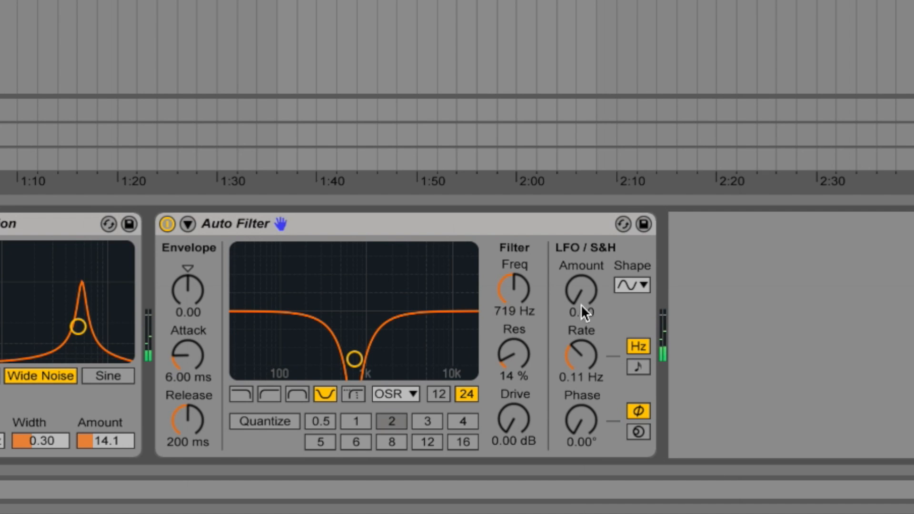
pyautogui.moveTo(583, 302); pyautogui.dragTo(584, 300)
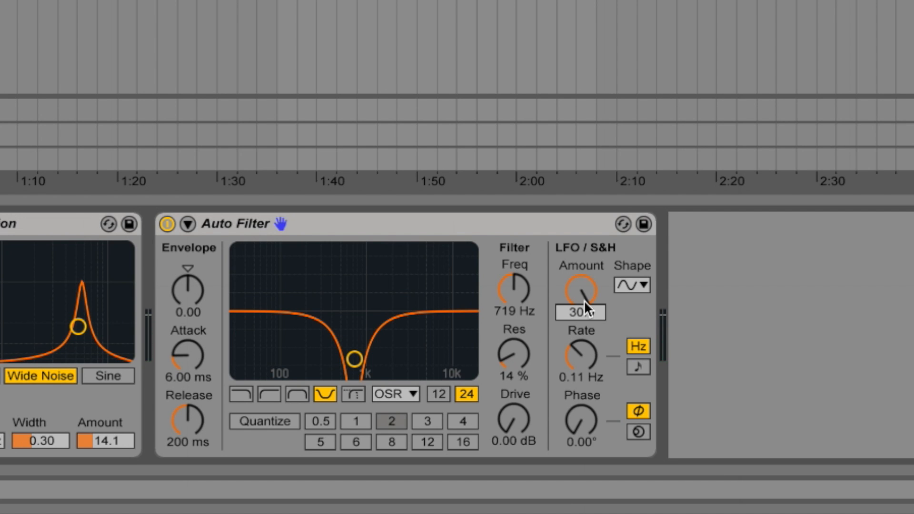
pyautogui.click(580, 355)
pyautogui.moveTo(581, 355); pyautogui.dragTo(580, 352)
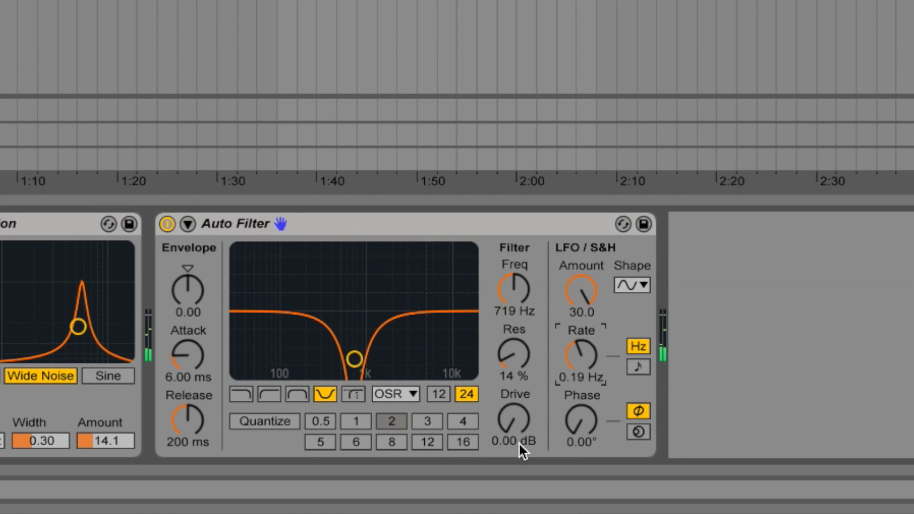
pyautogui.moveTo(512, 431); pyautogui.dragTo(512, 420)
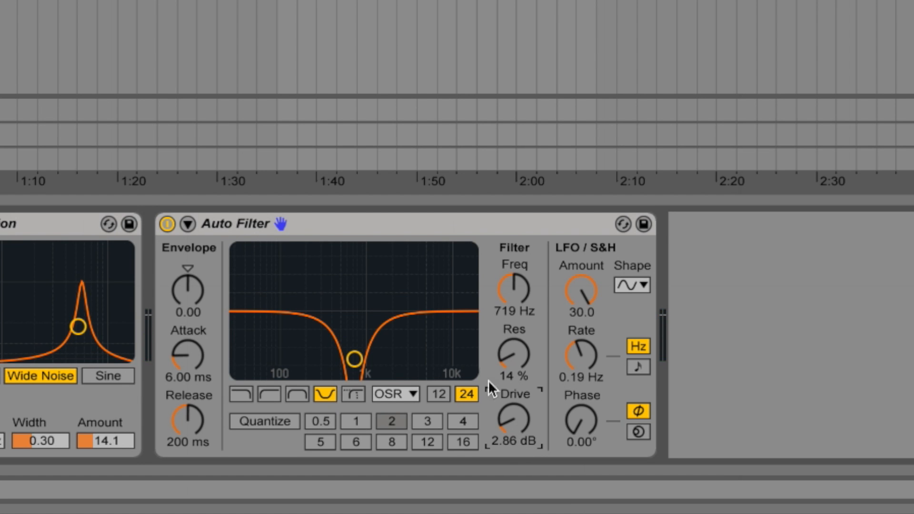
# Duplicate the notch Auto Filter and bypass the original.
pyautogui.click(361, 223)
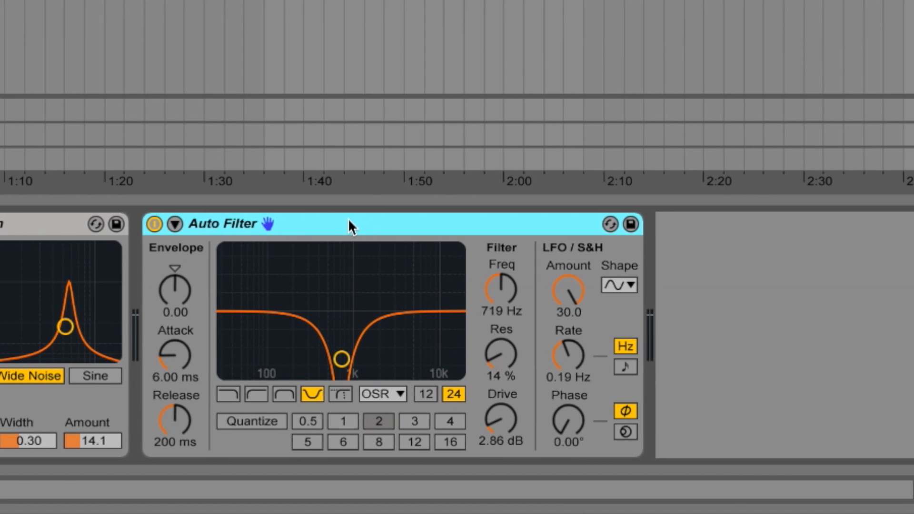
pyautogui.hotkey('ctrl', 'd')
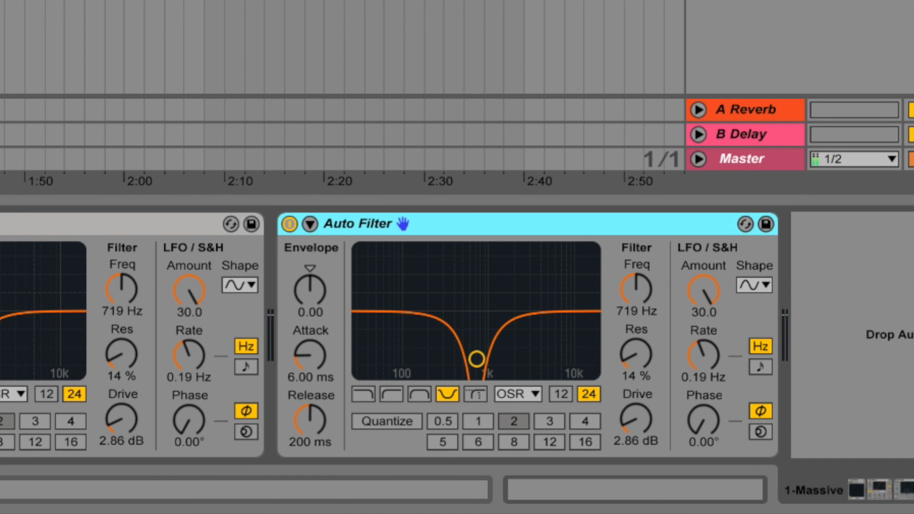
pyautogui.click(0, 224)
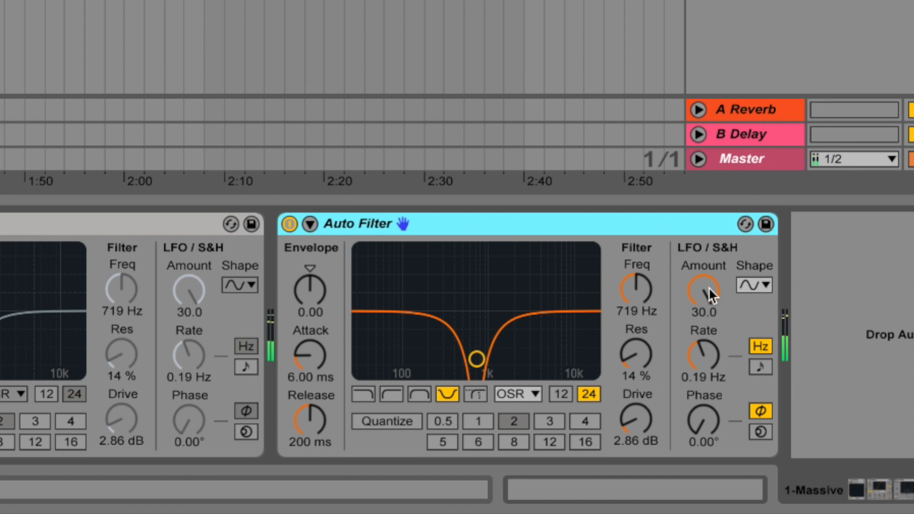
# Set the duplicate notch filter's LFO rate to 0.64 Hz and frequency to about 527 Hz, and re-enable the bypassed Auto Filters.
pyautogui.moveTo(702, 363)
pyautogui.mouseDown()
pyautogui.moveTo(691, 369)
pyautogui.moveTo(699, 355)
pyautogui.mouseUp()
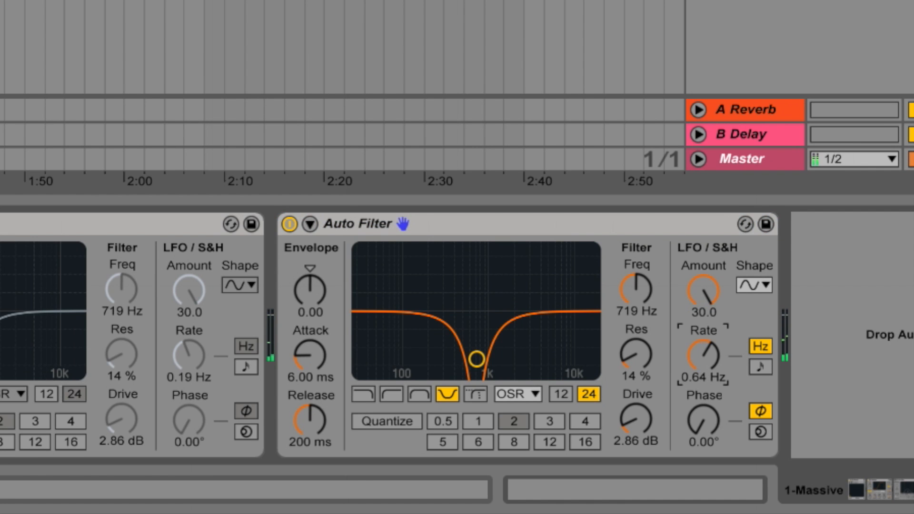
pyautogui.moveTo(656, 308); pyautogui.dragTo(656, 319)
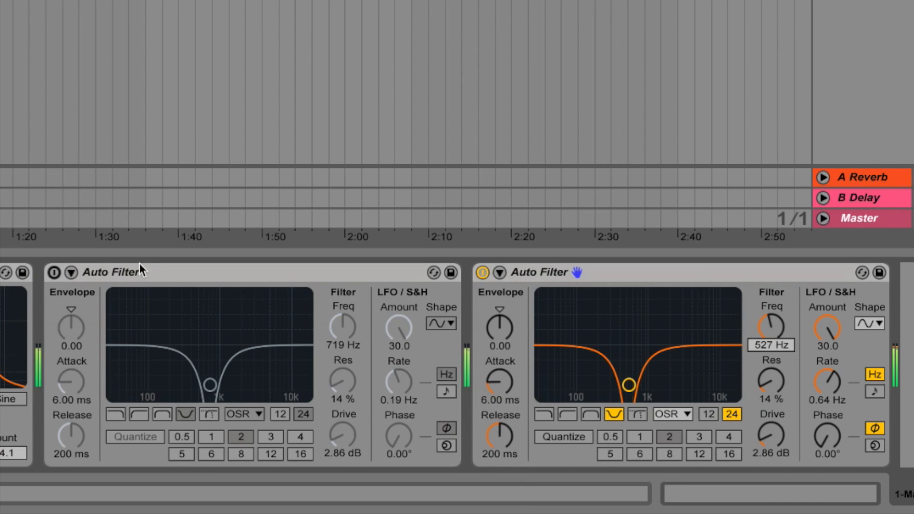
pyautogui.click(55, 273)
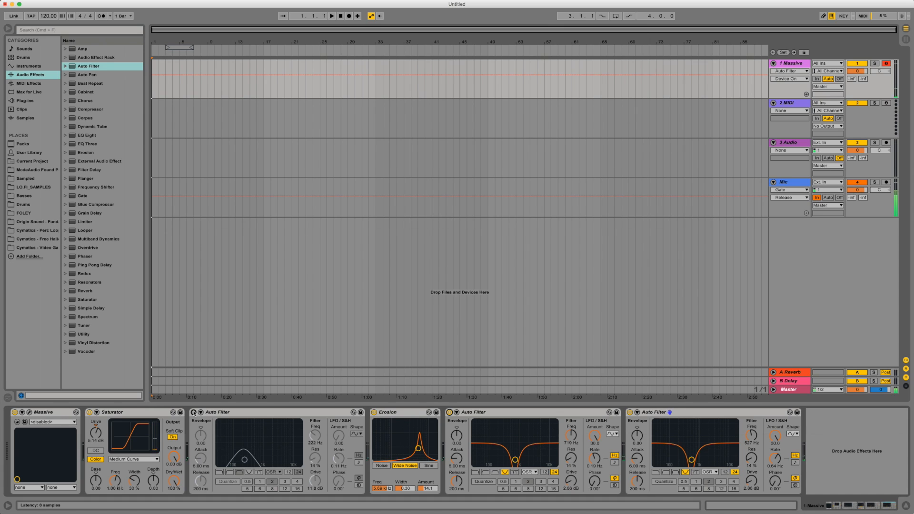
pyautogui.click(194, 413)
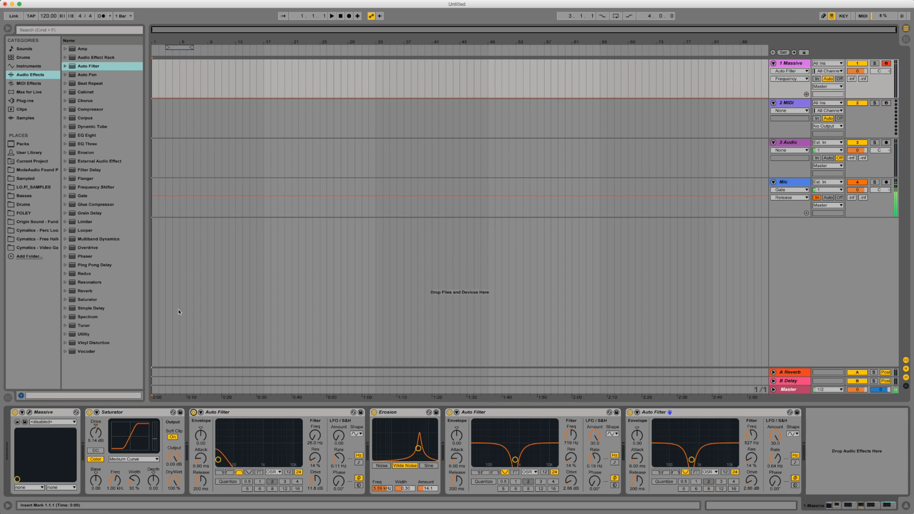
# Add Multiband Dynamics at the end of the chain, and set its High output to 6 dB and Mid output to -3.5 dB.
pyautogui.doubleClick(108, 241)
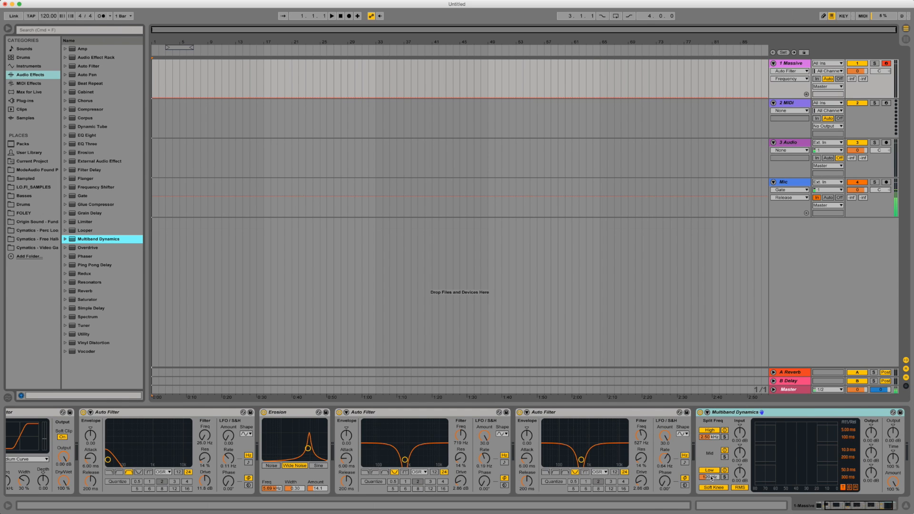
pyautogui.click(871, 435)
pyautogui.moveTo(108, 460); pyautogui.dragTo(121, 460)
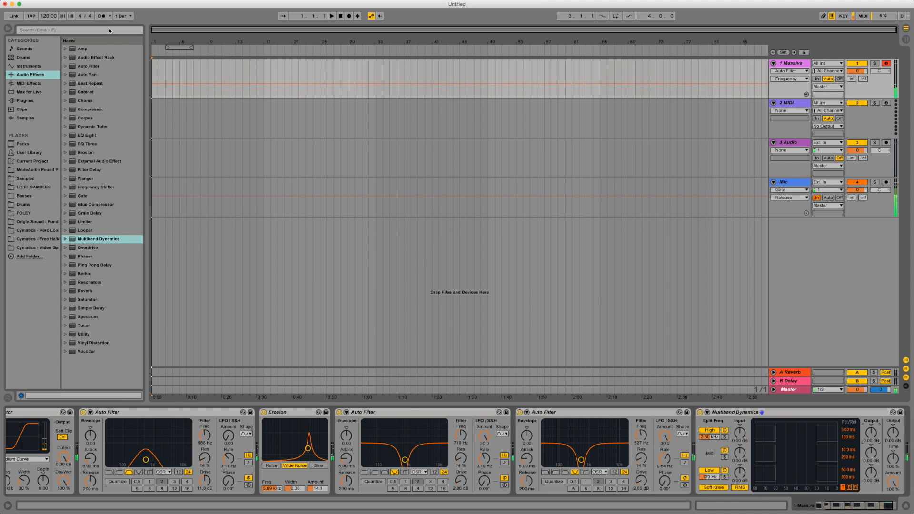
pyautogui.moveTo(872, 433); pyautogui.dragTo(872, 423)
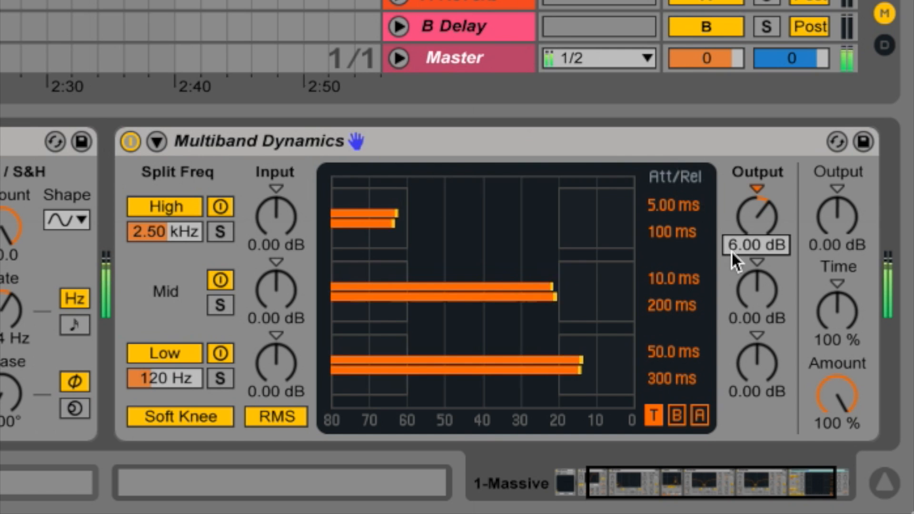
pyautogui.moveTo(871, 451); pyautogui.dragTo(871, 462)
pyautogui.moveTo(738, 287); pyautogui.dragTo(739, 298)
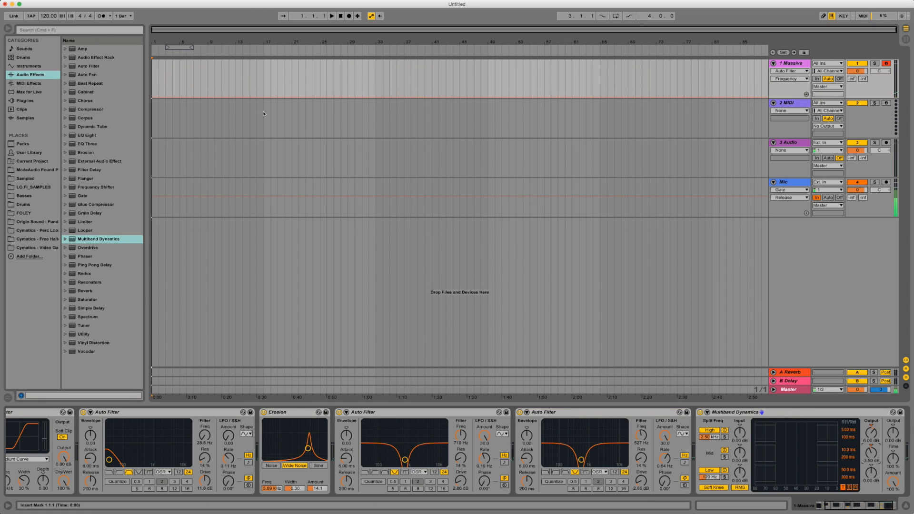
# Add a Glue Compressor after Multiband Dynamics, lower its threshold to about -14.3 dB, and enable soft clipping.
pyautogui.doubleClick(98, 204)
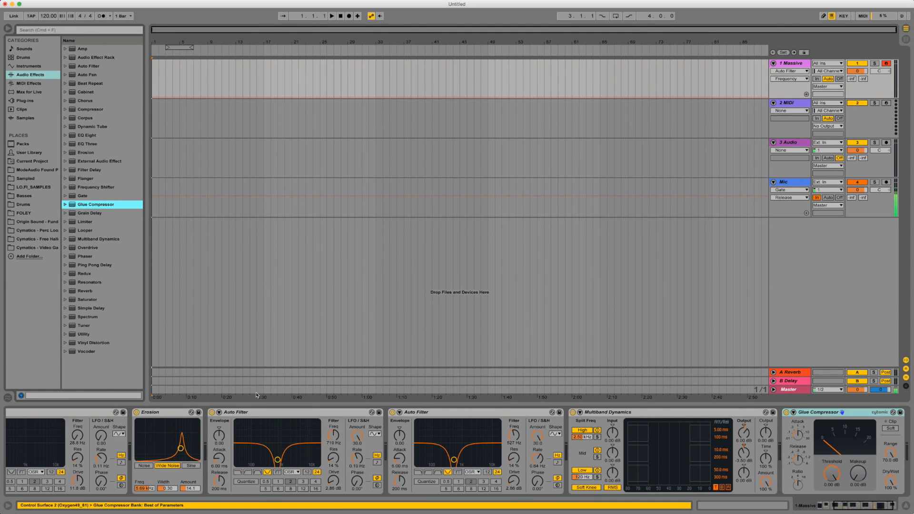
pyautogui.click(283, 412)
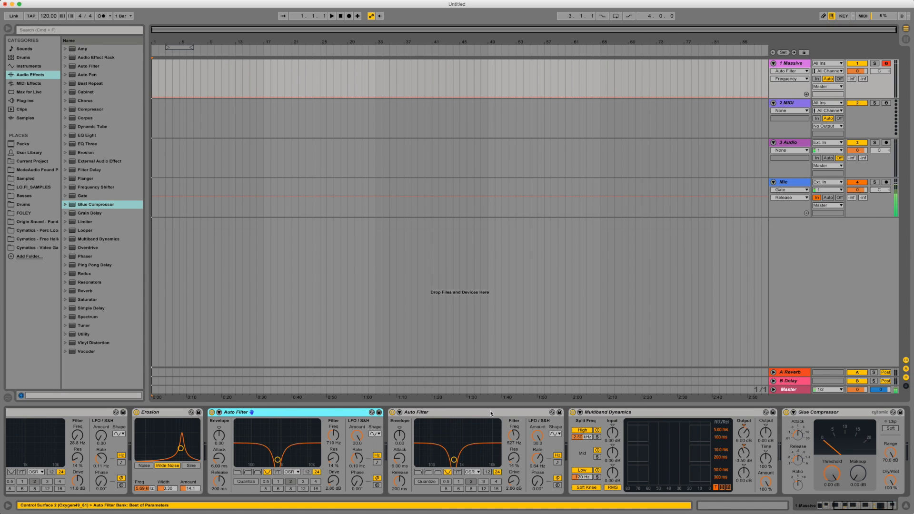
pyautogui.click(807, 413)
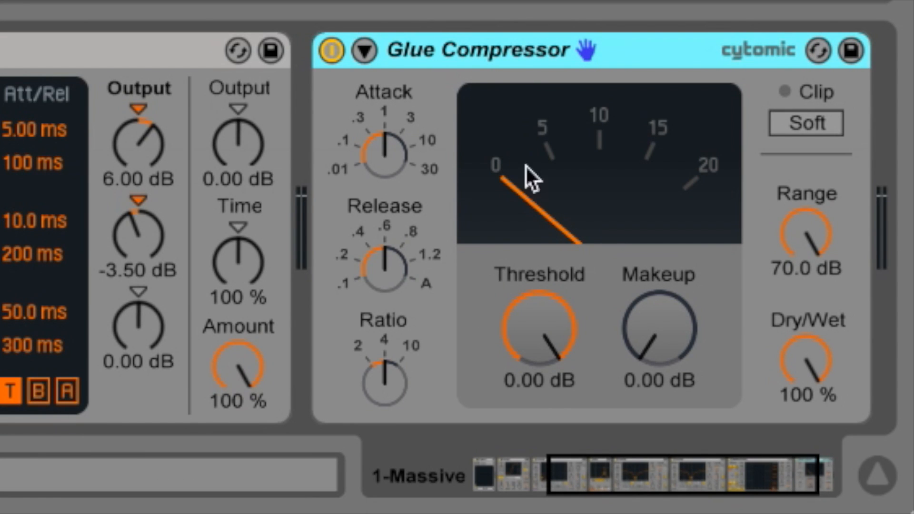
pyautogui.moveTo(535, 345); pyautogui.dragTo(535, 482)
pyautogui.click(828, 124)
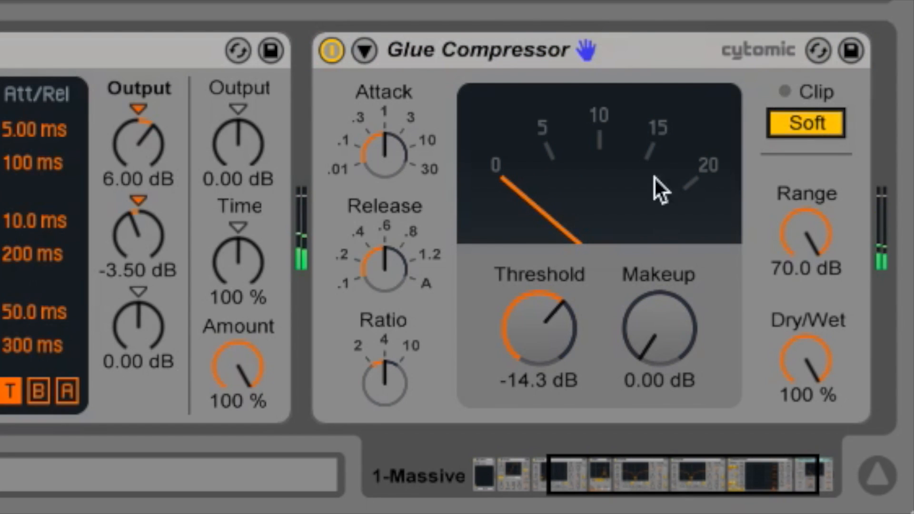
# Lower the Glue Compressor's threshold to about -23.8 dB and set its ratio to 10.
pyautogui.moveTo(535, 303); pyautogui.dragTo(534, 388)
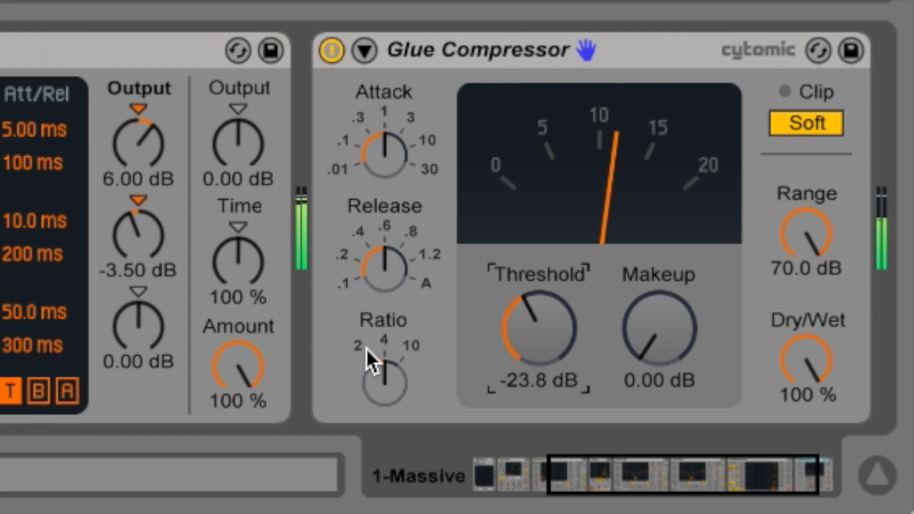
pyautogui.click(384, 376)
pyautogui.moveTo(384, 376); pyautogui.dragTo(384, 353)
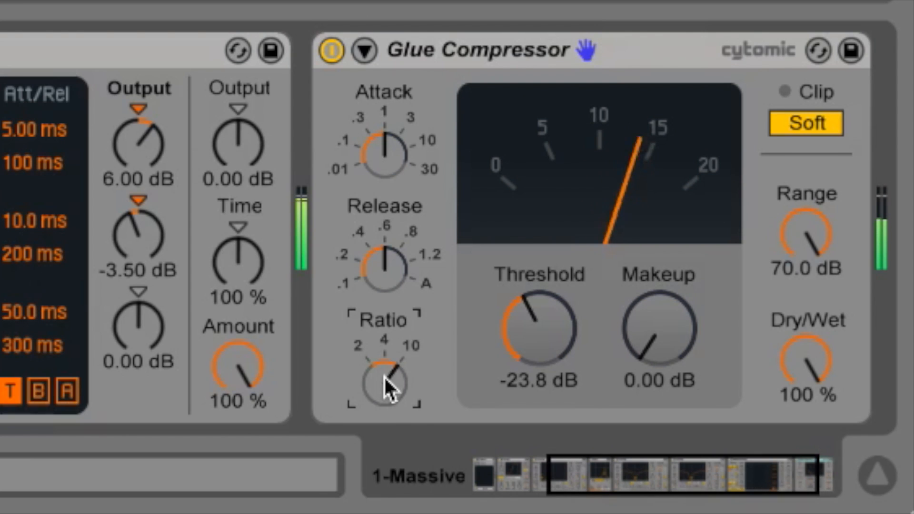
# Set the Glue Compressor's attack to 3 and raise its makeup gain to about 15.4 dB.
pyautogui.moveTo(384, 167); pyautogui.dragTo(384, 156)
pyautogui.moveTo(394, 263)
pyautogui.mouseDown()
pyautogui.moveTo(394, 276)
pyautogui.moveTo(394, 263)
pyautogui.mouseUp()
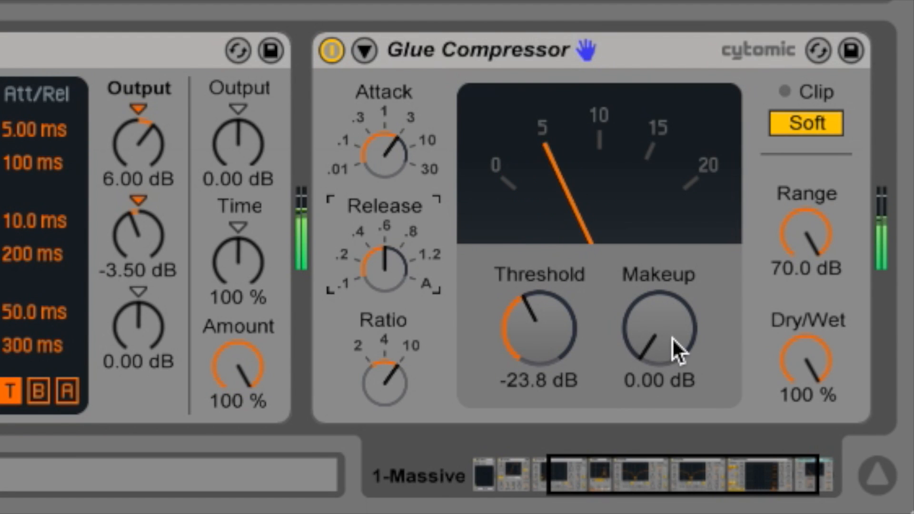
pyautogui.moveTo(672, 338); pyautogui.dragTo(672, 271)
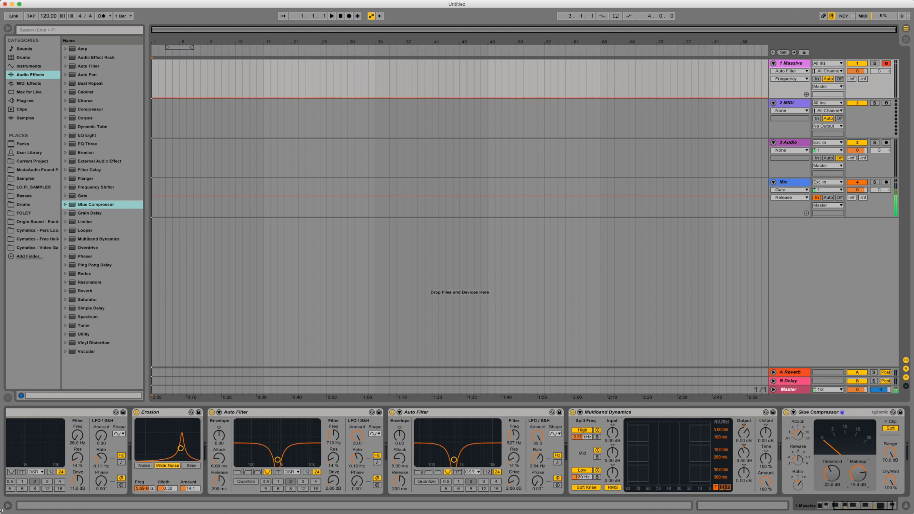
# Add an Amp after the Glue Compressor, with its output switched to Dual and its dry/wet mix at about 19.8%.
pyautogui.doubleClick(90, 49)
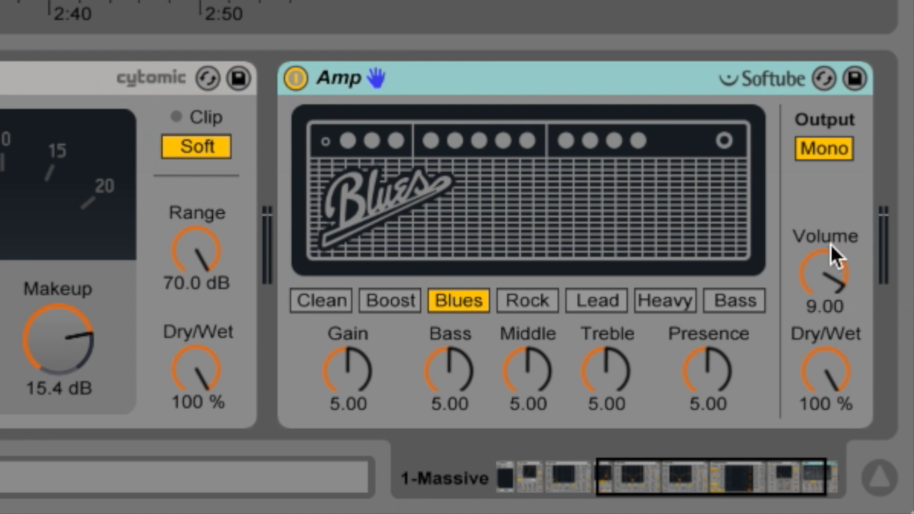
pyautogui.click(814, 152)
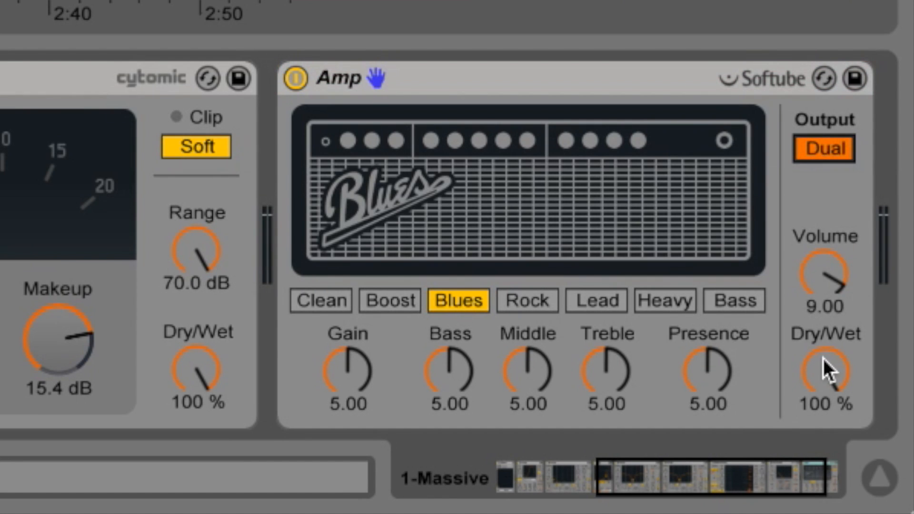
pyautogui.moveTo(824, 359); pyautogui.dragTo(824, 429)
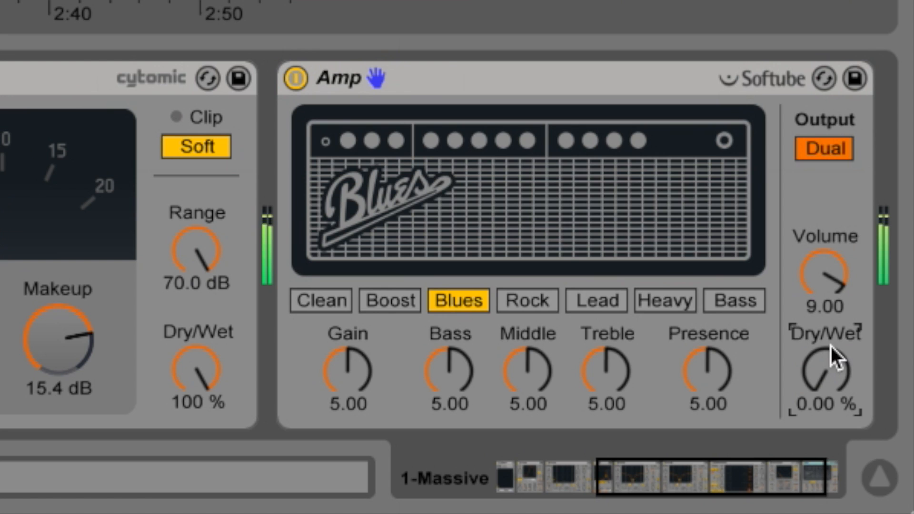
pyautogui.moveTo(838, 346); pyautogui.dragTo(838, 281)
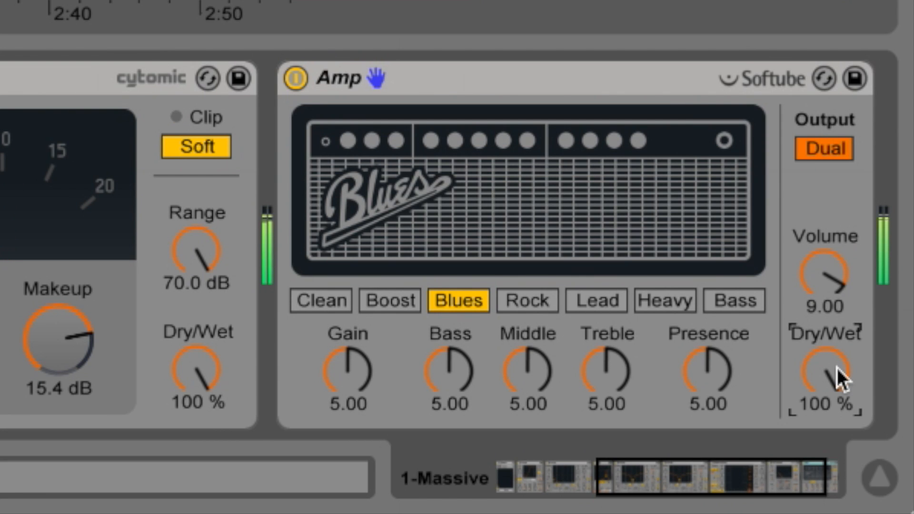
pyautogui.moveTo(837, 367)
pyautogui.mouseDown()
pyautogui.moveTo(837, 379)
pyautogui.moveTo(825, 380)
pyautogui.mouseUp()
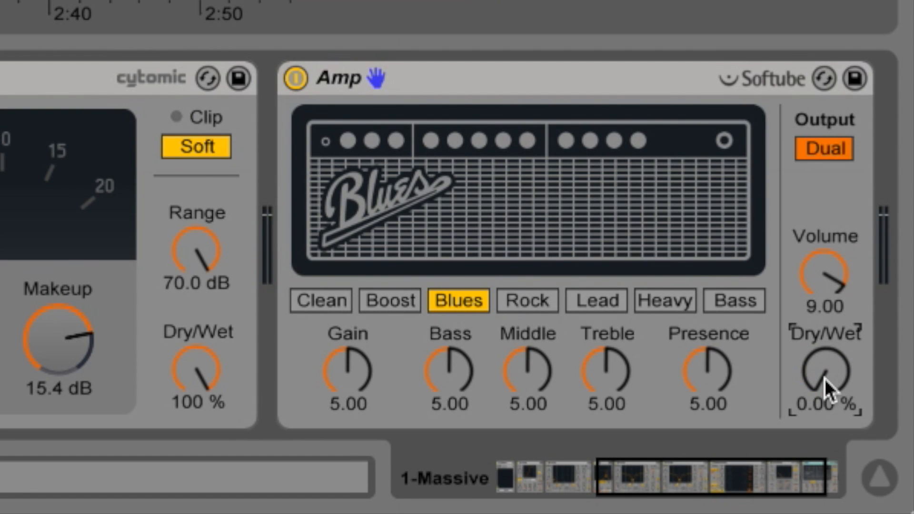
pyautogui.moveTo(825, 379); pyautogui.dragTo(825, 360)
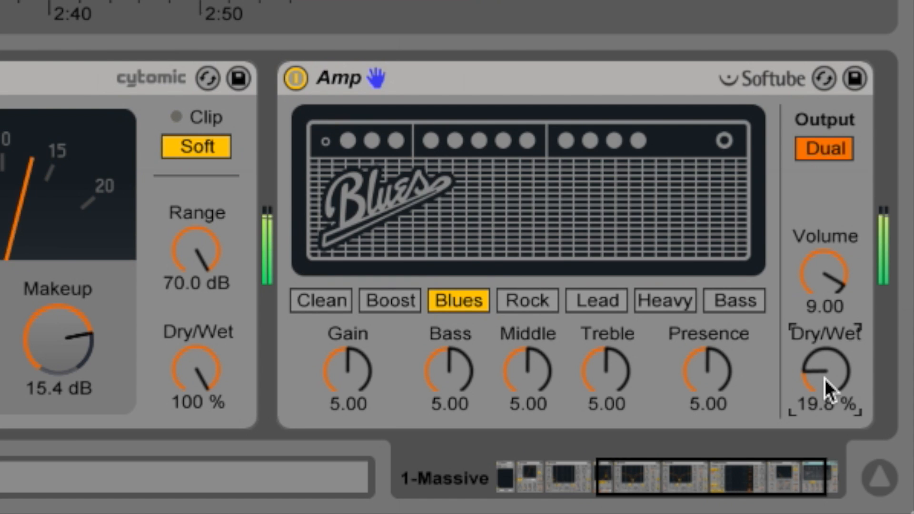